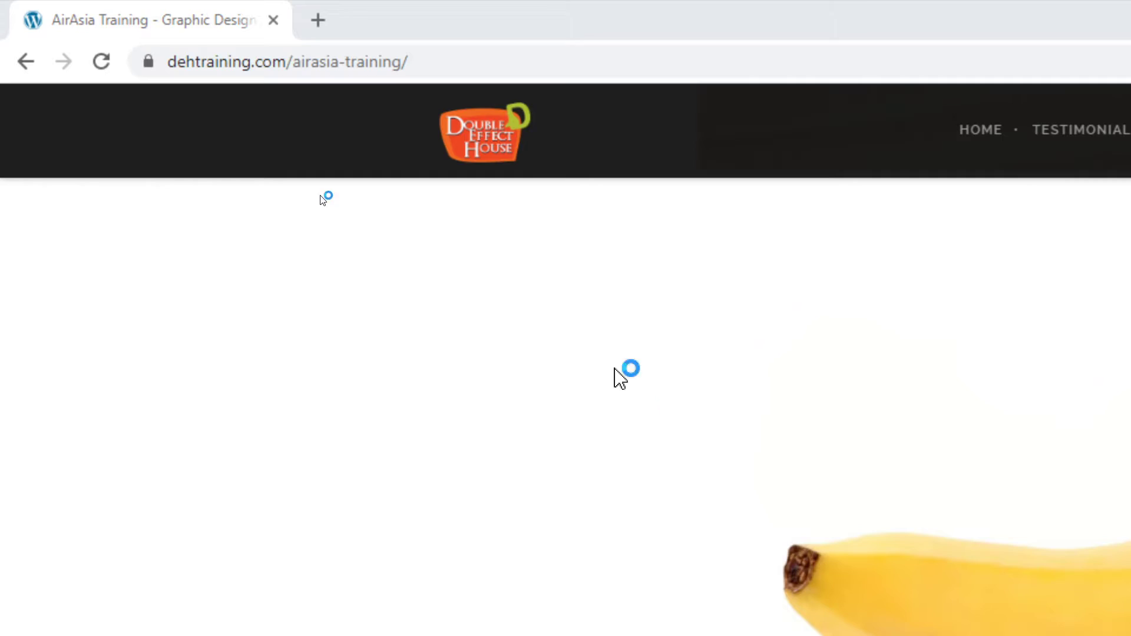
- Find the crab legs photo on the training page and copy the image
scroll(670, 417, down, 20)
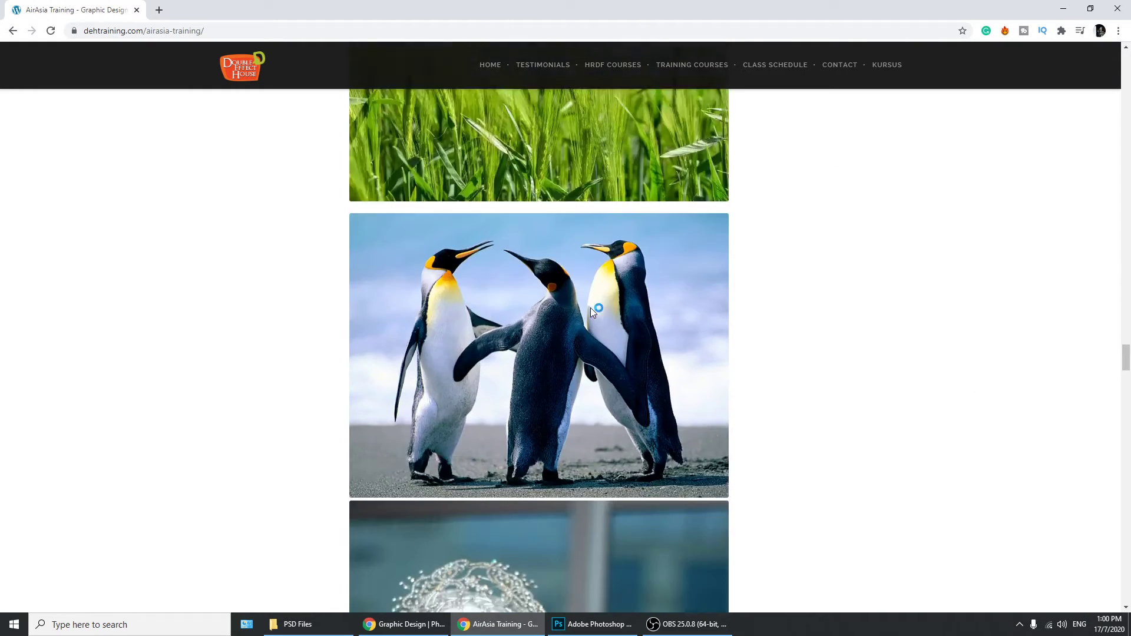
scroll(590, 309, down, 15)
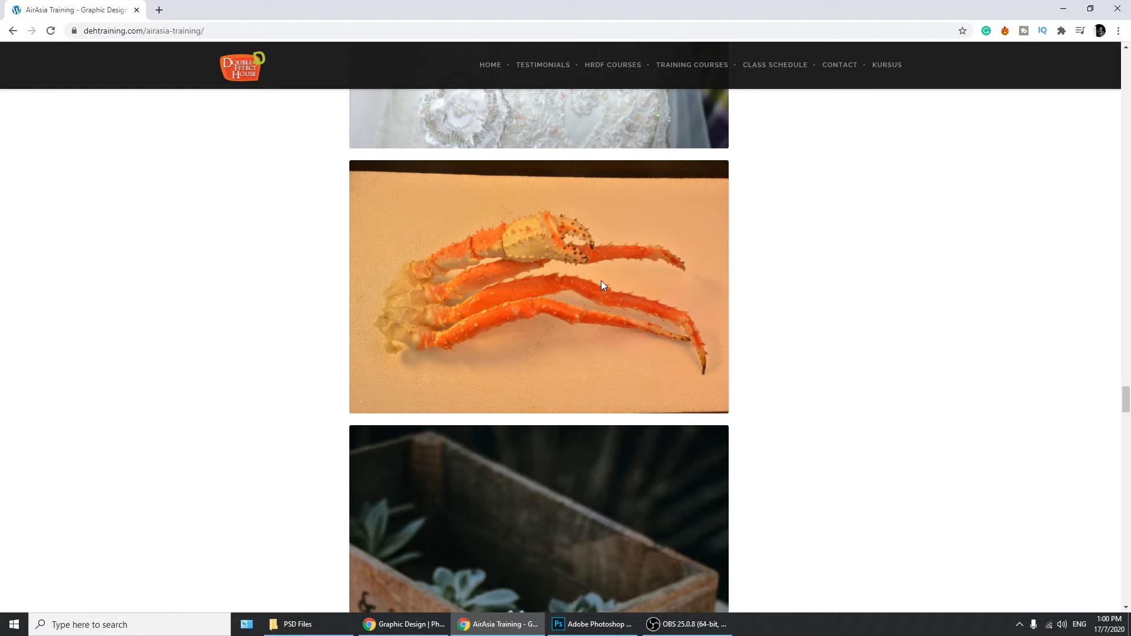
right_click(546, 263)
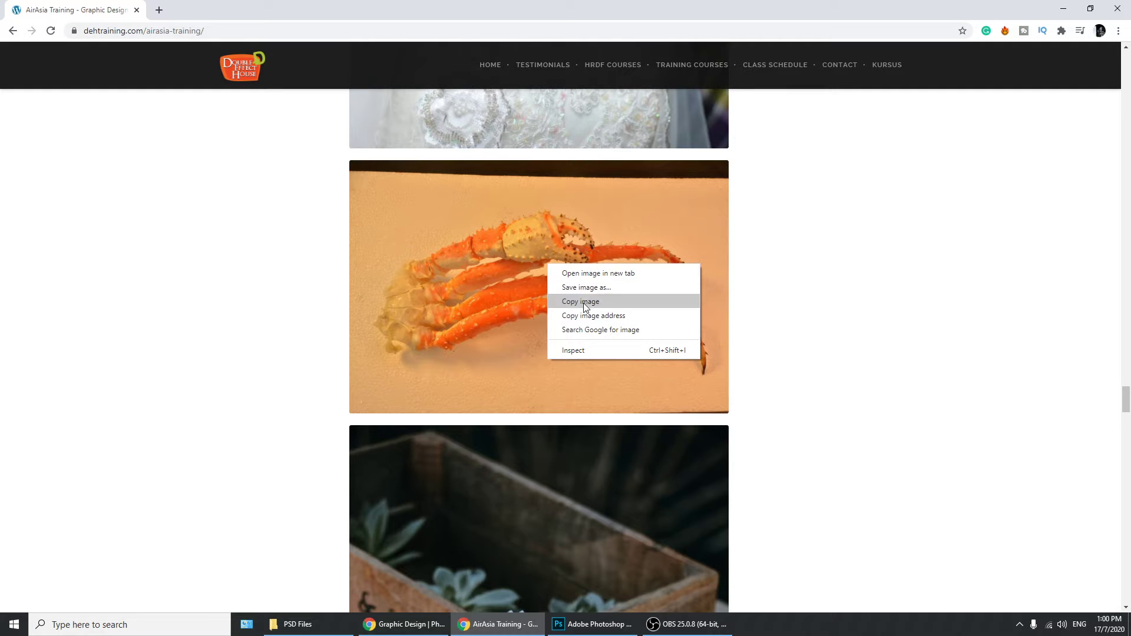
click(586, 300)
- Switch to Photoshop, create a 1024 × 683 px document at 72 pixels/inch and paste the copied crab photo into it
click(592, 624)
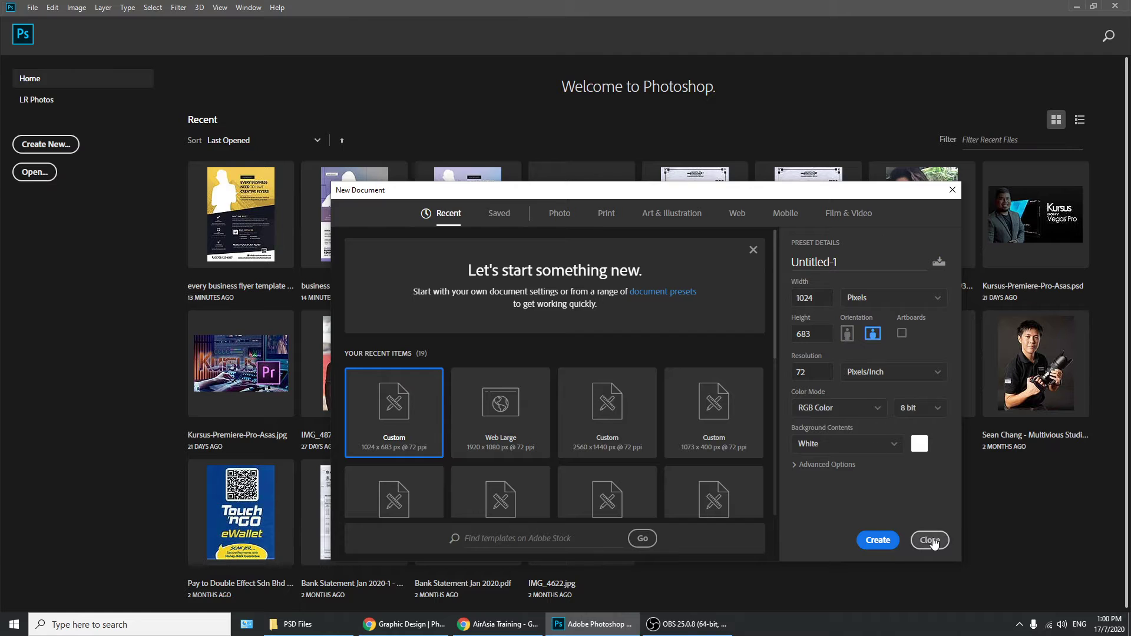
click(885, 541)
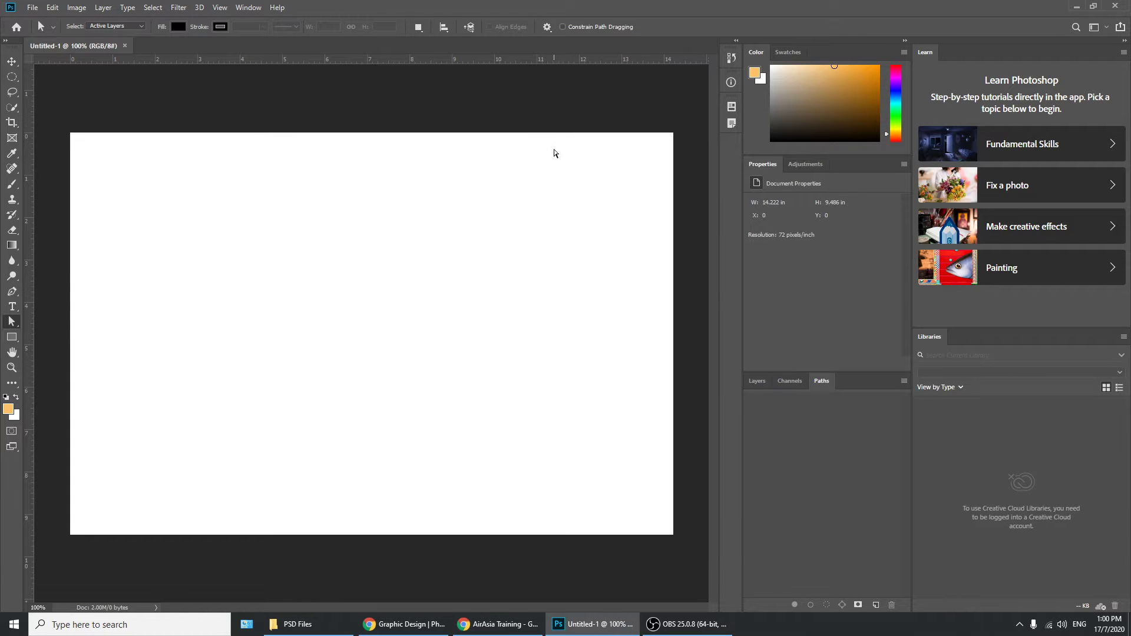
click(10, 61)
key(ctrl+v)
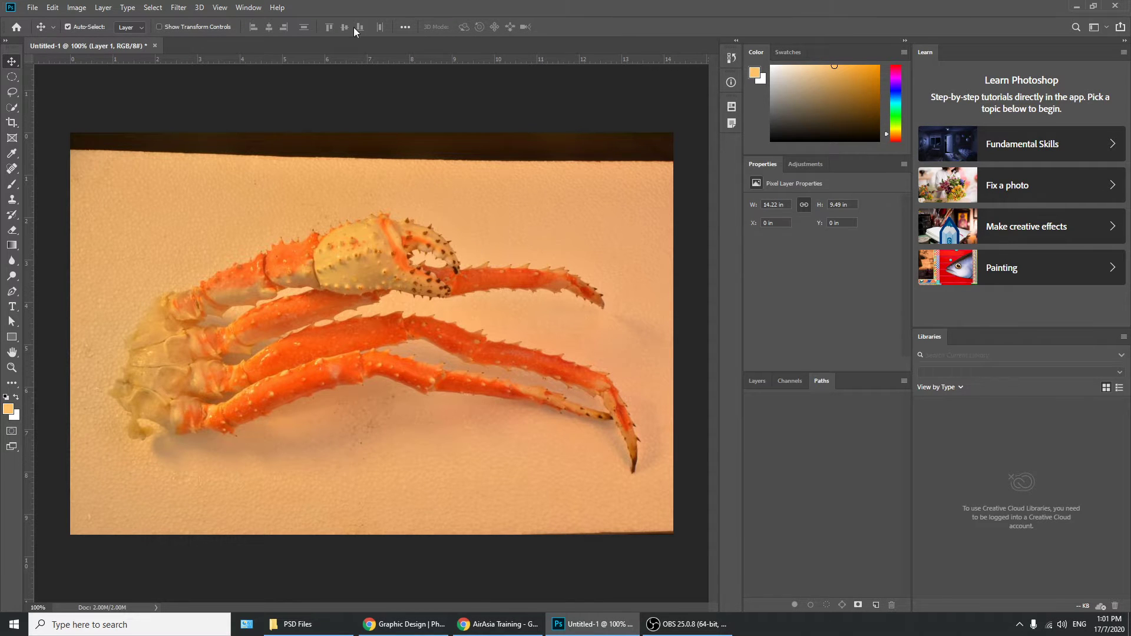
- Collapse the expanded Color, Properties, Layers, Learn and Libraries panels to icons
click(736, 40)
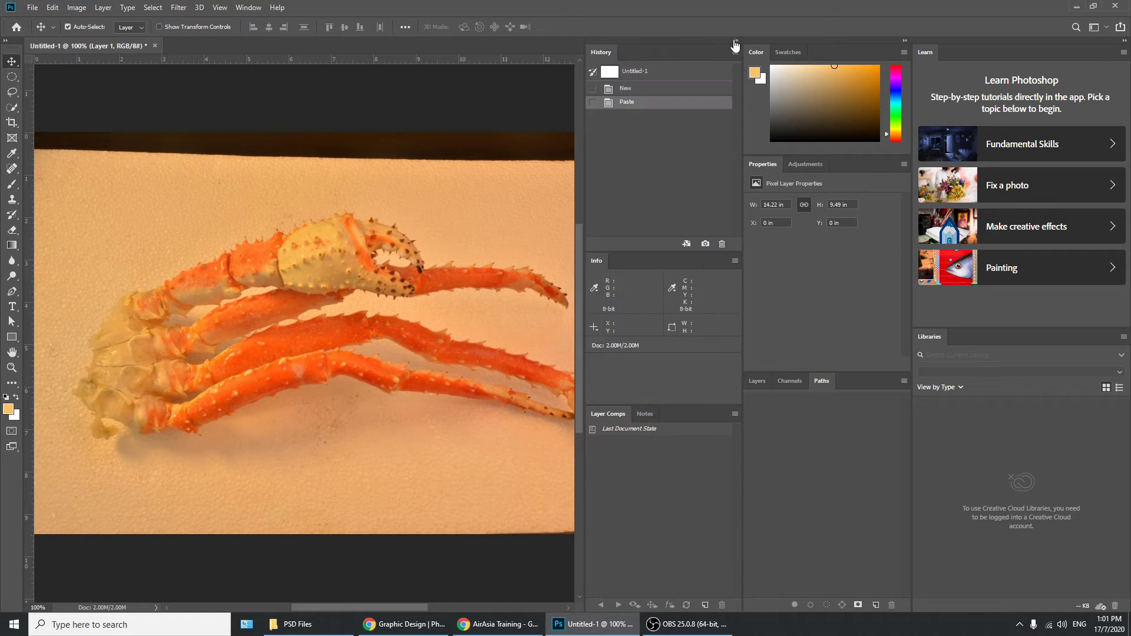
click(736, 40)
click(907, 41)
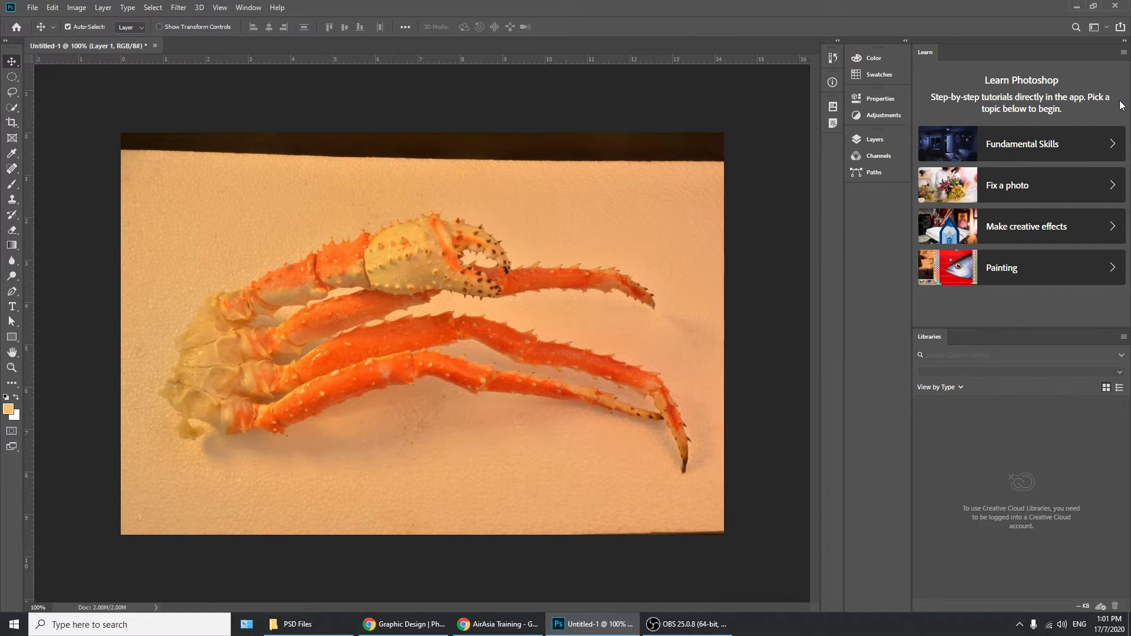
click(1125, 41)
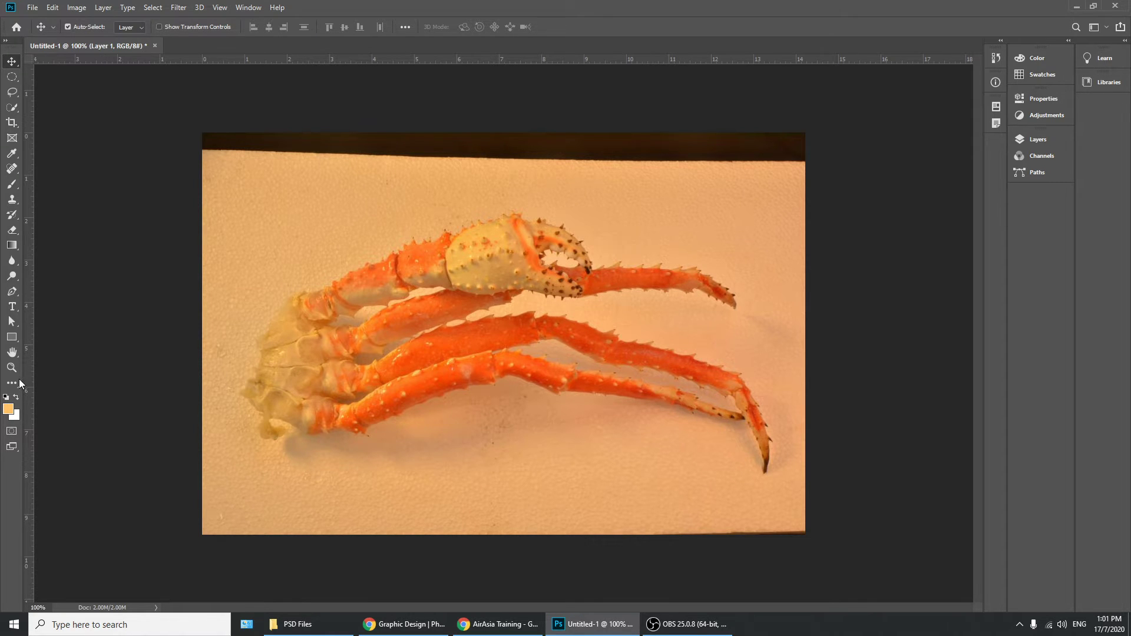
- Crop and slightly rotate the crab photo so its dark edges are cut off
key(c)
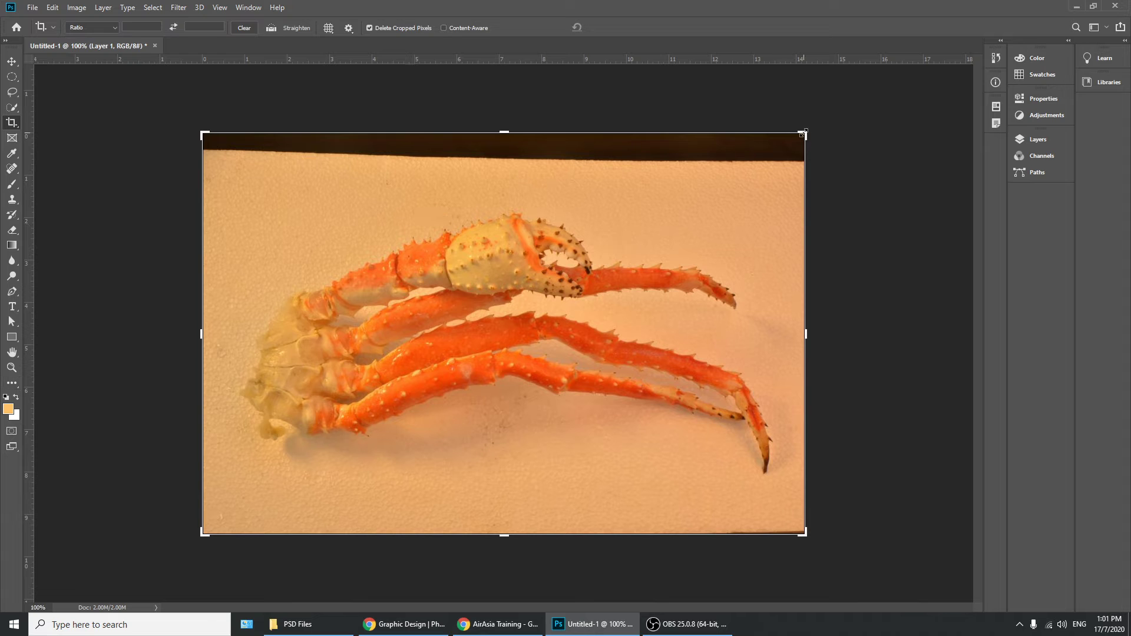
mouse_move(802, 135)
mouse_down()
mouse_move(779, 157)
mouse_move(801, 156)
mouse_move(740, 193)
mouse_move(782, 145)
mouse_up()
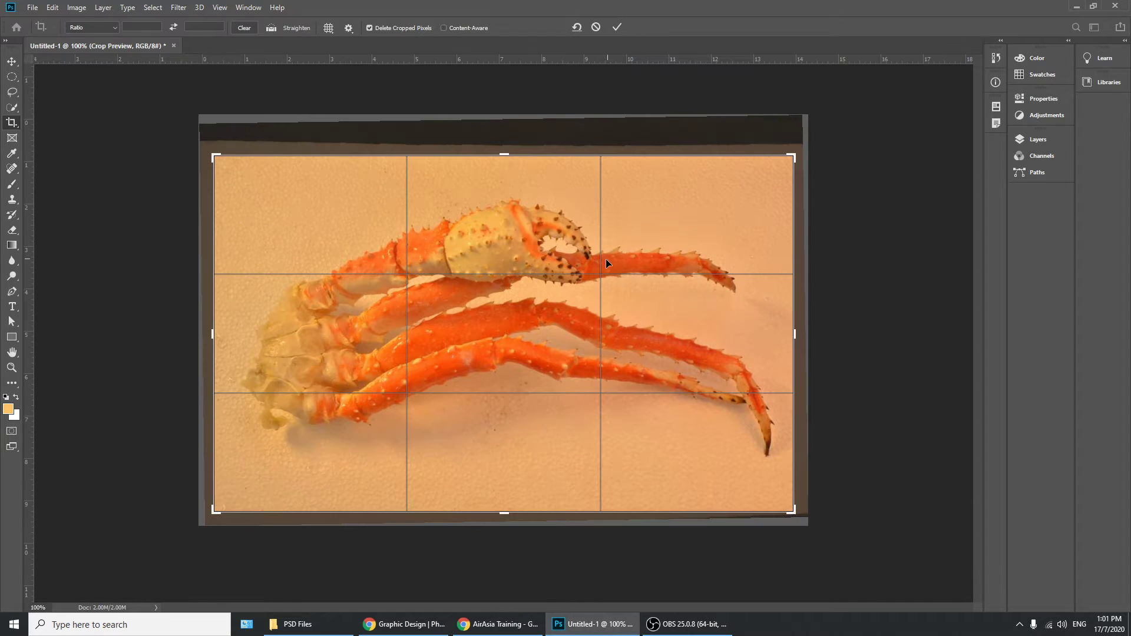
click(615, 28)
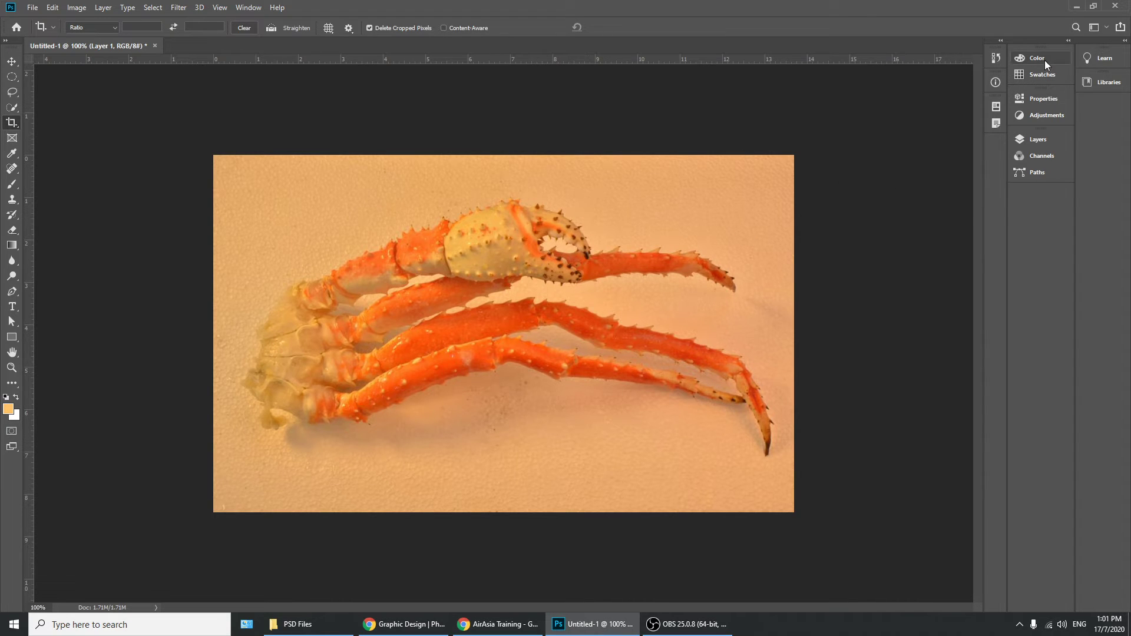
- Show and enlarge the Layers panel, and do the same for the Adjustments panel
click(1046, 138)
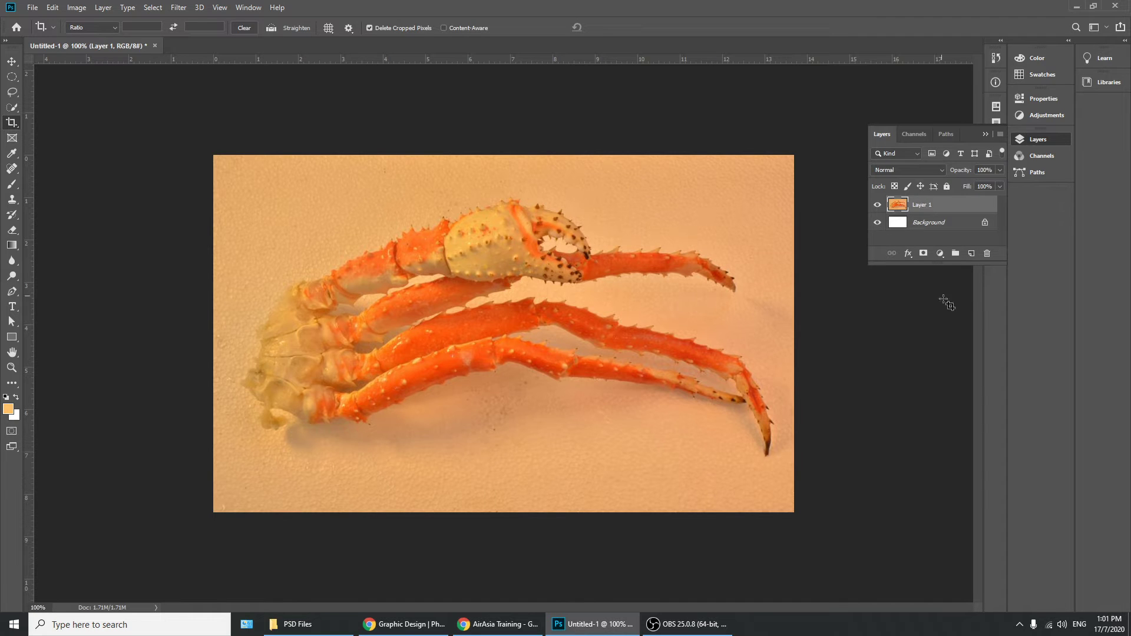
drag(943, 264, 957, 422)
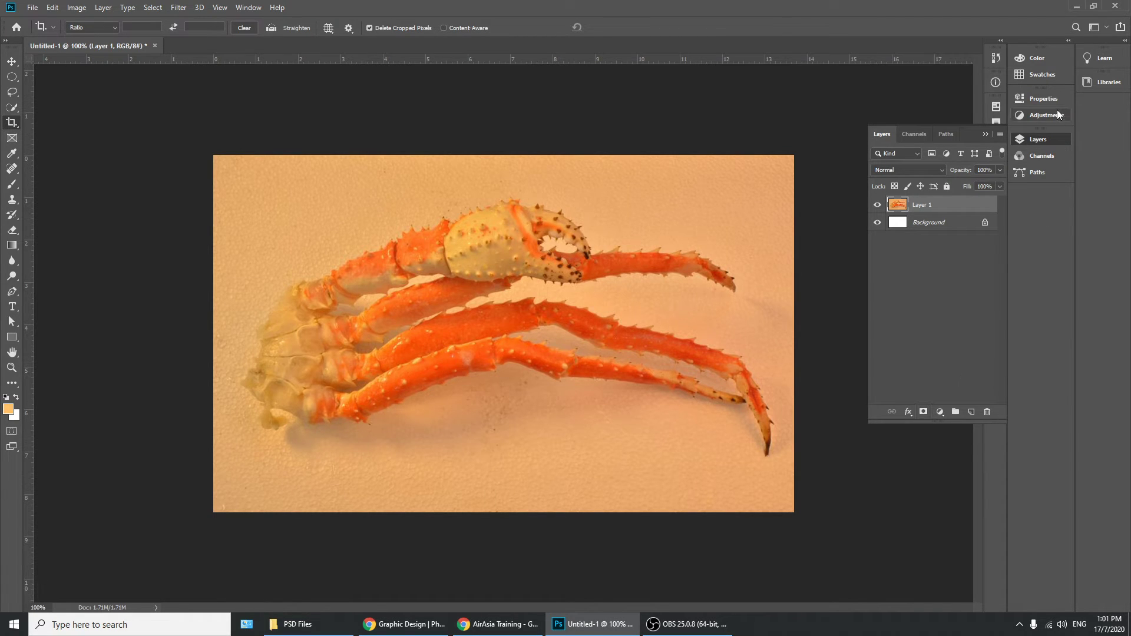
click(1055, 118)
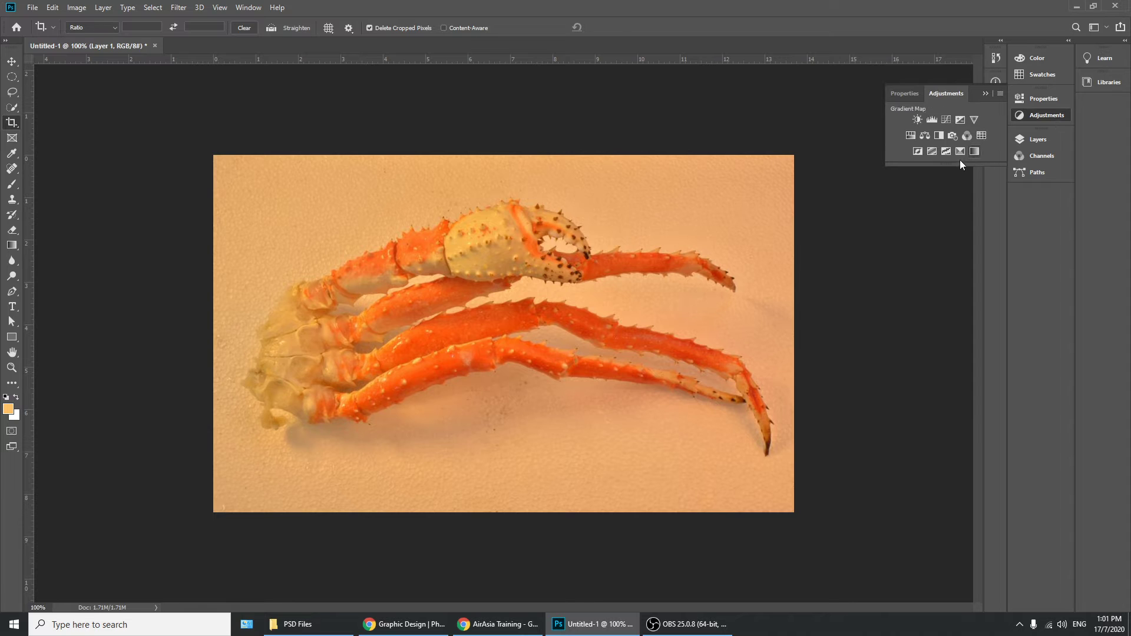
drag(960, 161, 944, 190)
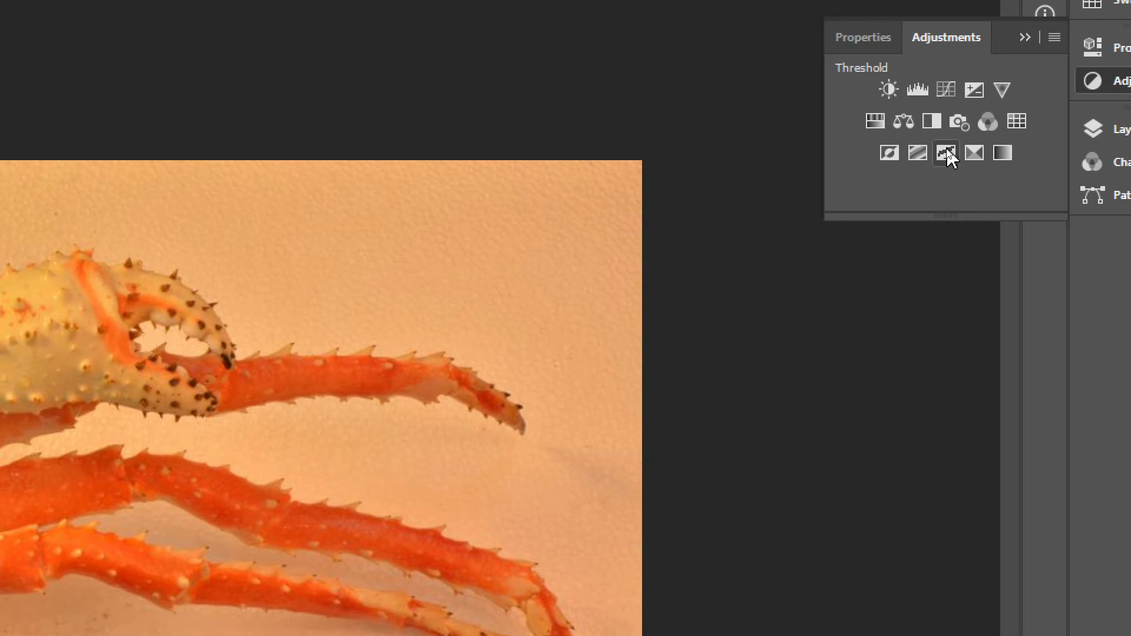
- Add a Threshold adjustment layer above the crab photo and set its threshold level to 40
click(946, 153)
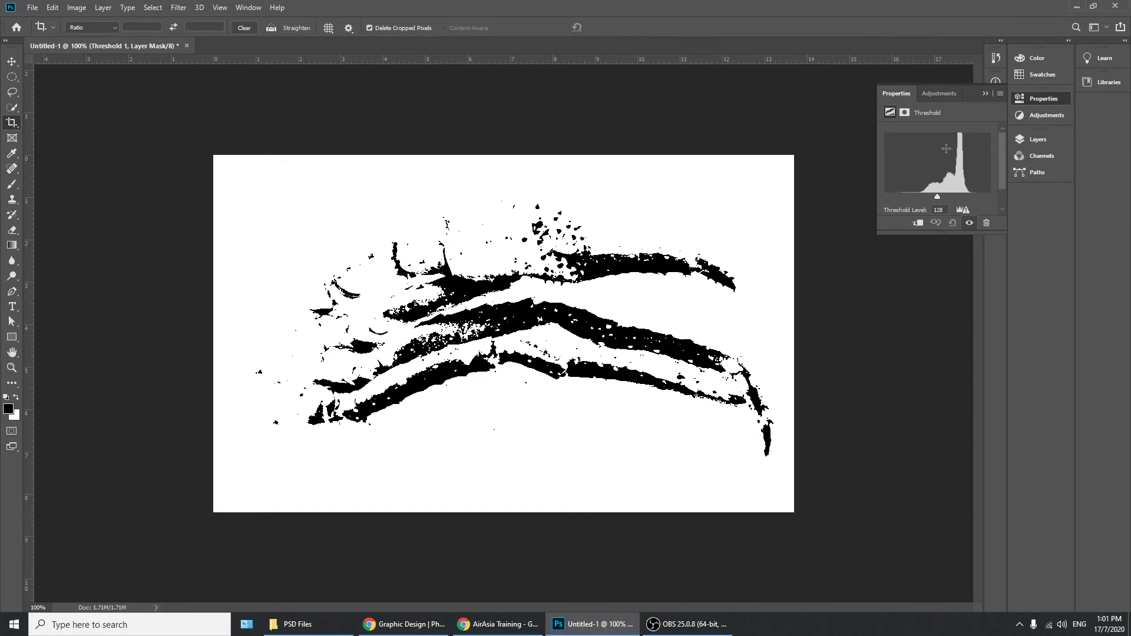
click(1042, 145)
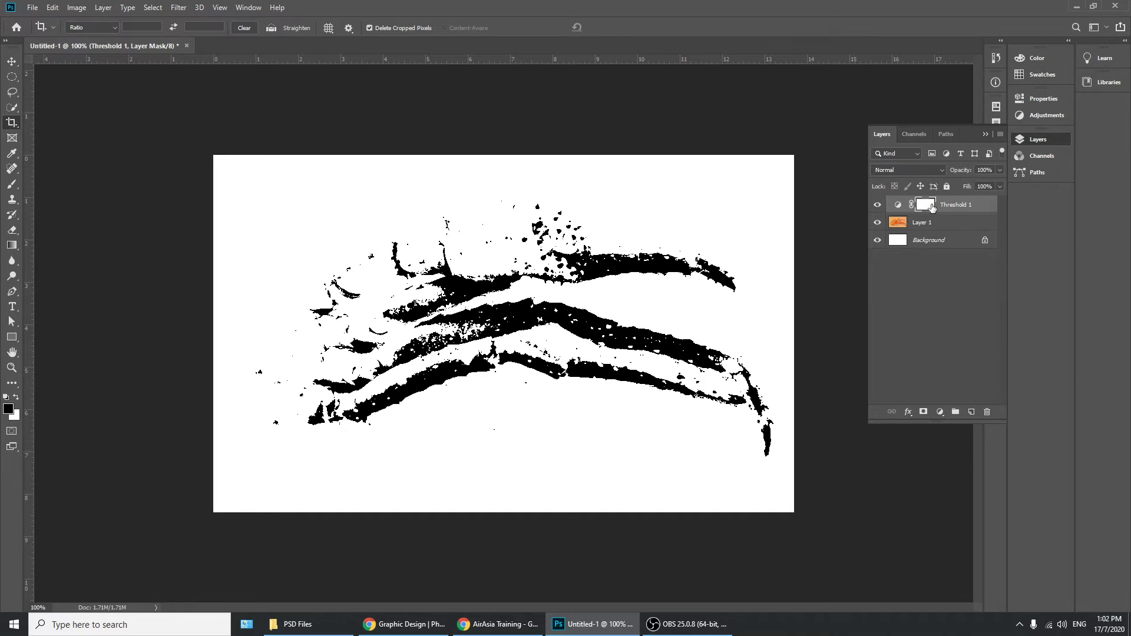
click(1041, 117)
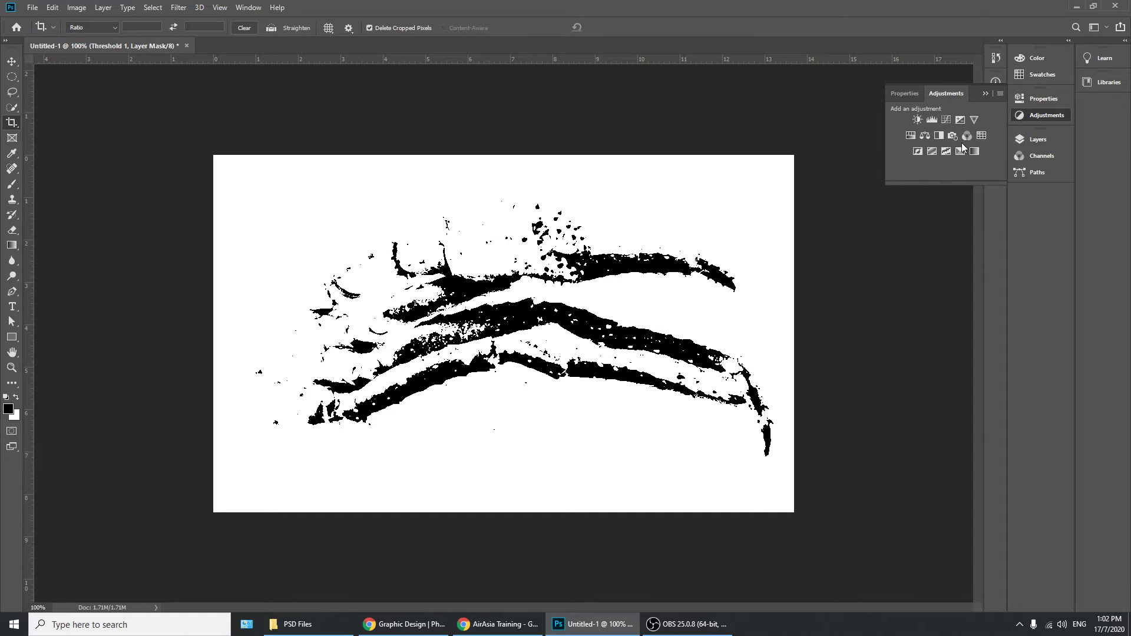
click(1027, 142)
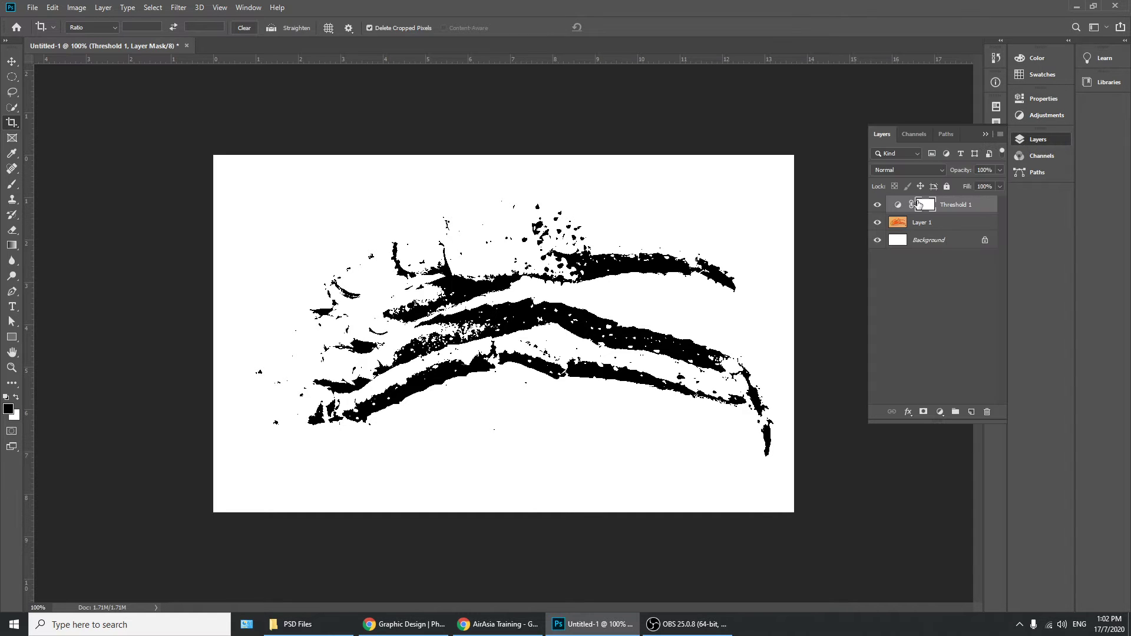
double_click(898, 204)
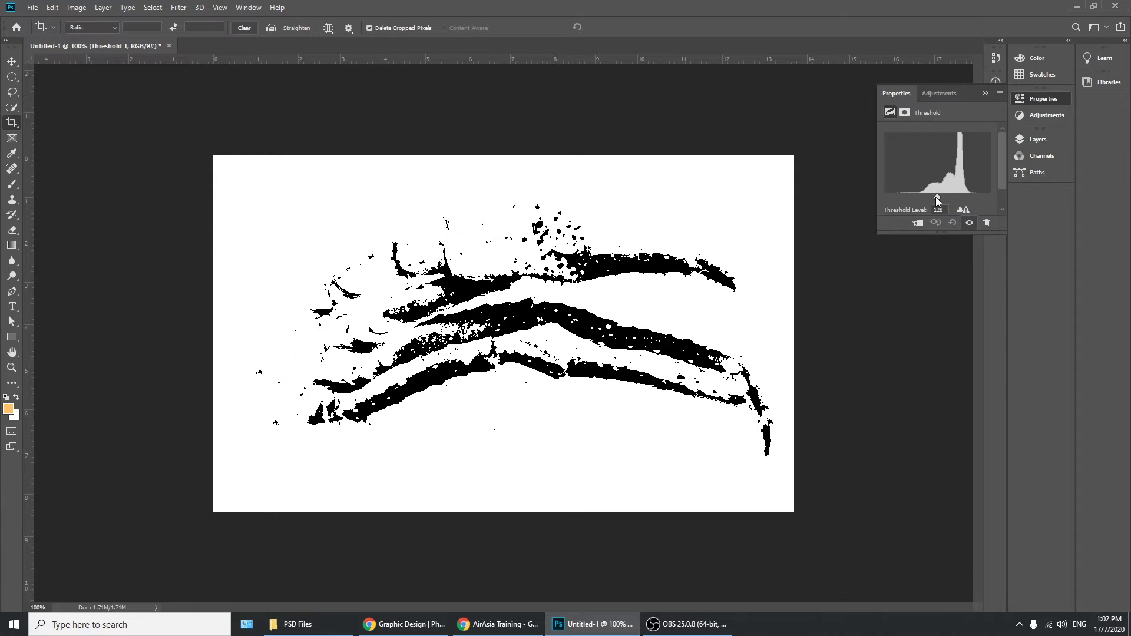
drag(936, 198, 867, 197)
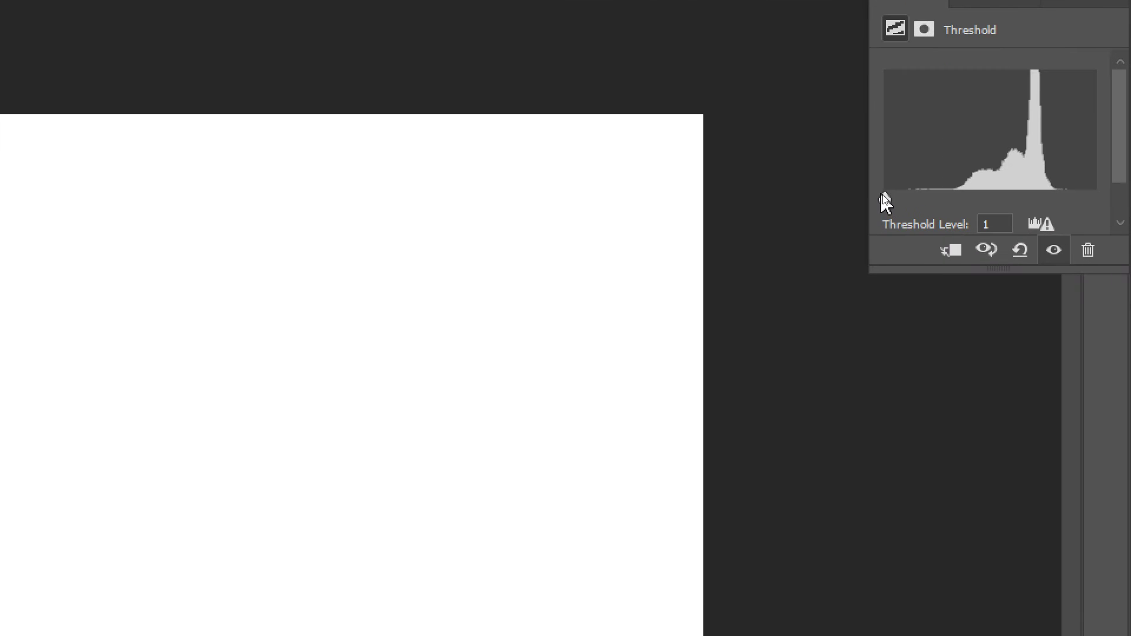
drag(885, 197, 901, 197)
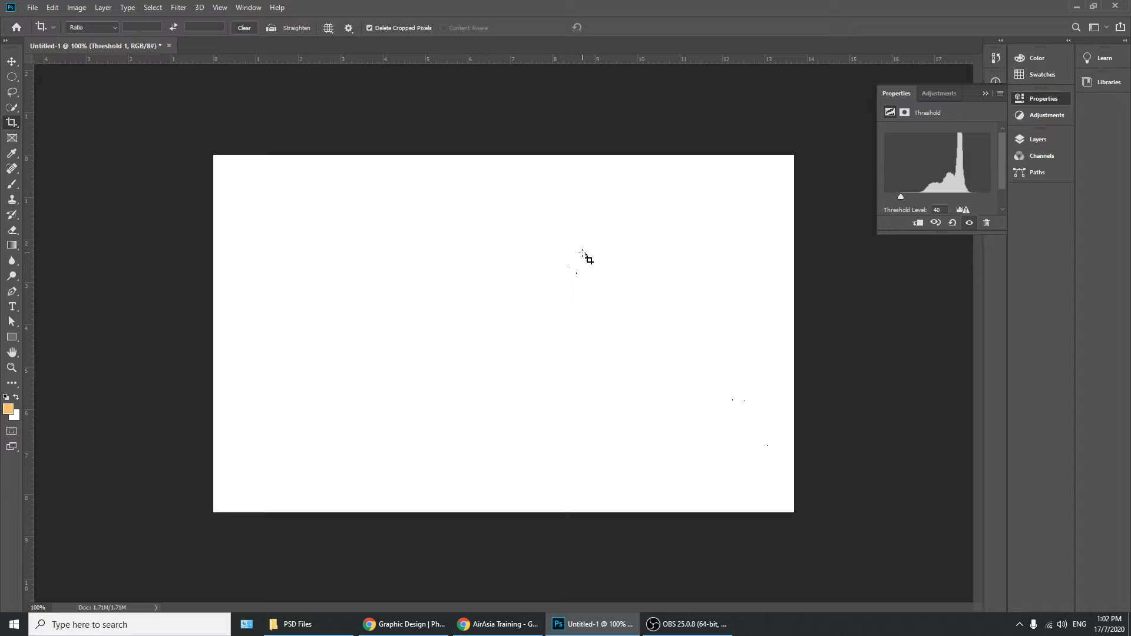
- Place a Color Sampler point on the largest cluster of black pixels to mark the darkest area of the photo
click(12, 184)
click(12, 153)
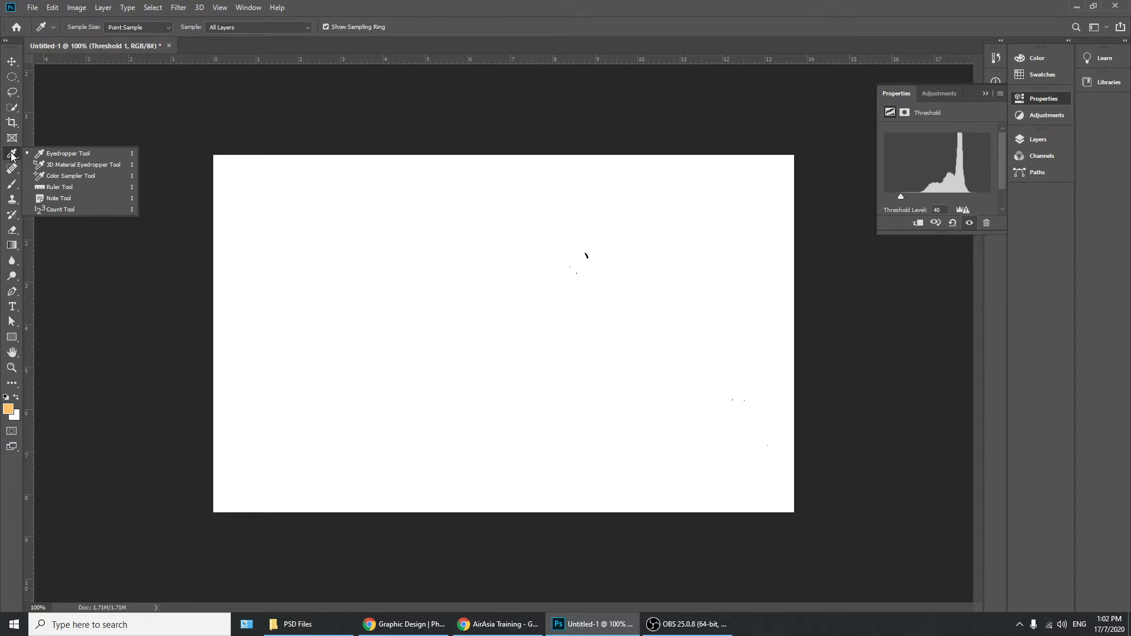
click(65, 177)
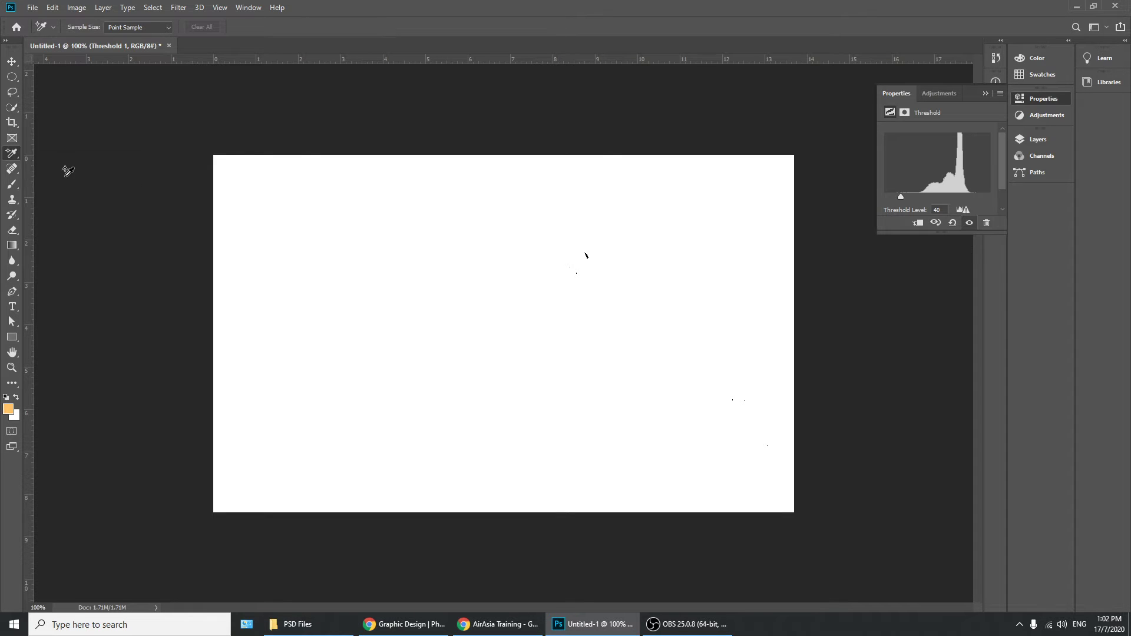
drag(586, 254, 637, 268)
key(ctrl+space)
click(597, 250)
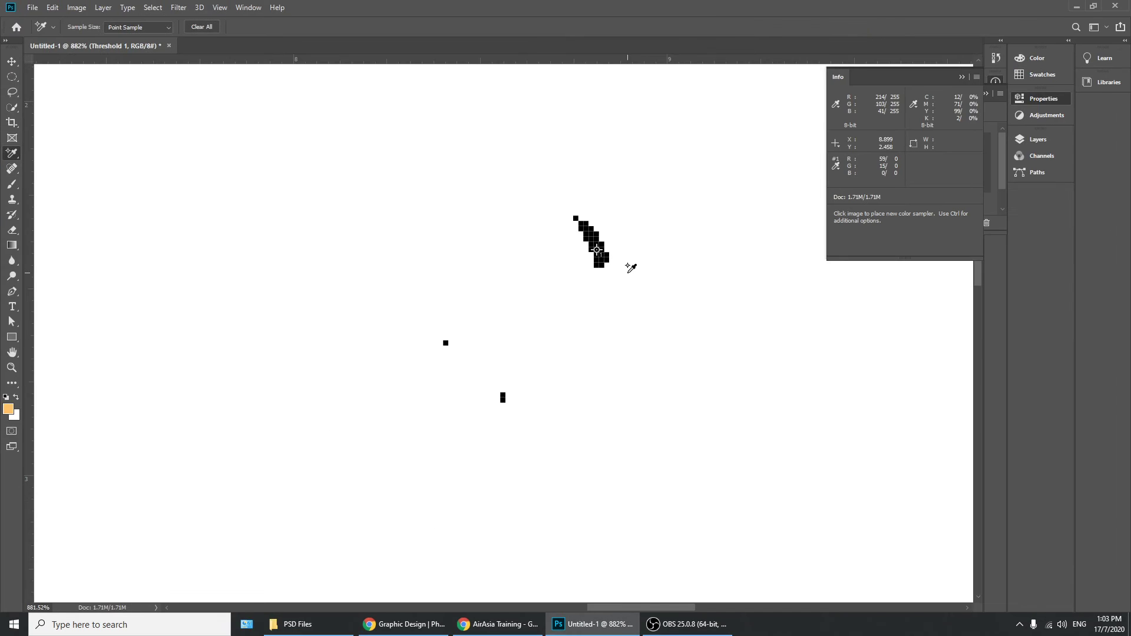
- Raise the Threshold adjustment's level to 214 to isolate the photo's brightest pixels
key(ctrl+minus)
key(ctrl+minus)
key(ctrl+minus)
key(ctrl+minus)
key(ctrl+minus)
key(ctrl+minus)
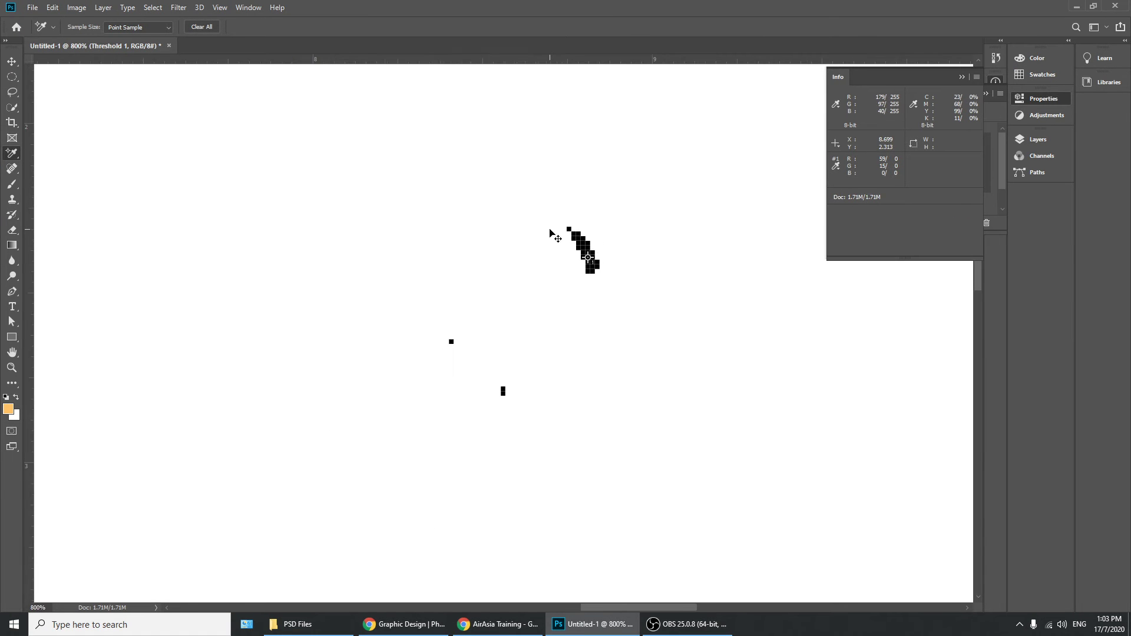
key(ctrl+minus)
key(ctrl+minus)
key(ctrl+minus)
key(ctrl+minus)
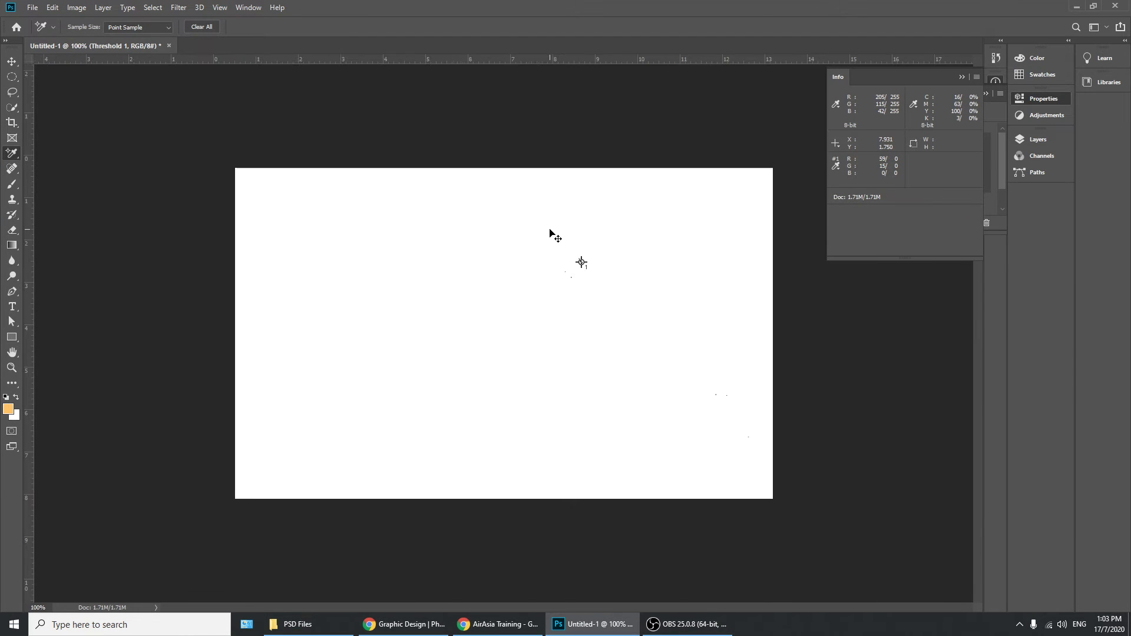
key(ctrl+plus)
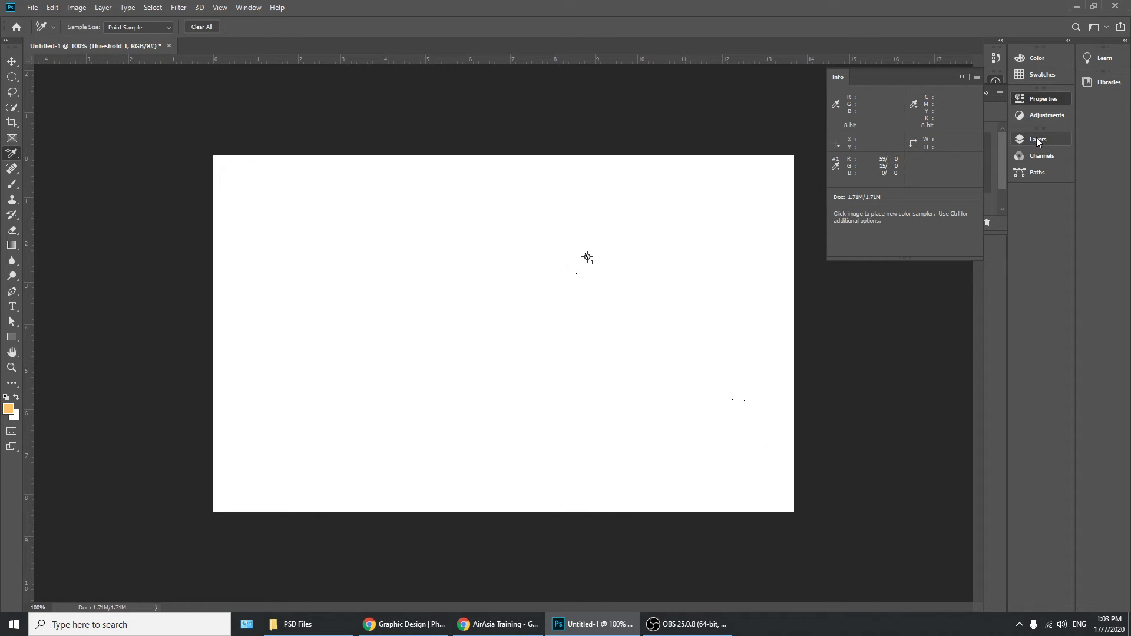
click(1045, 115)
click(904, 93)
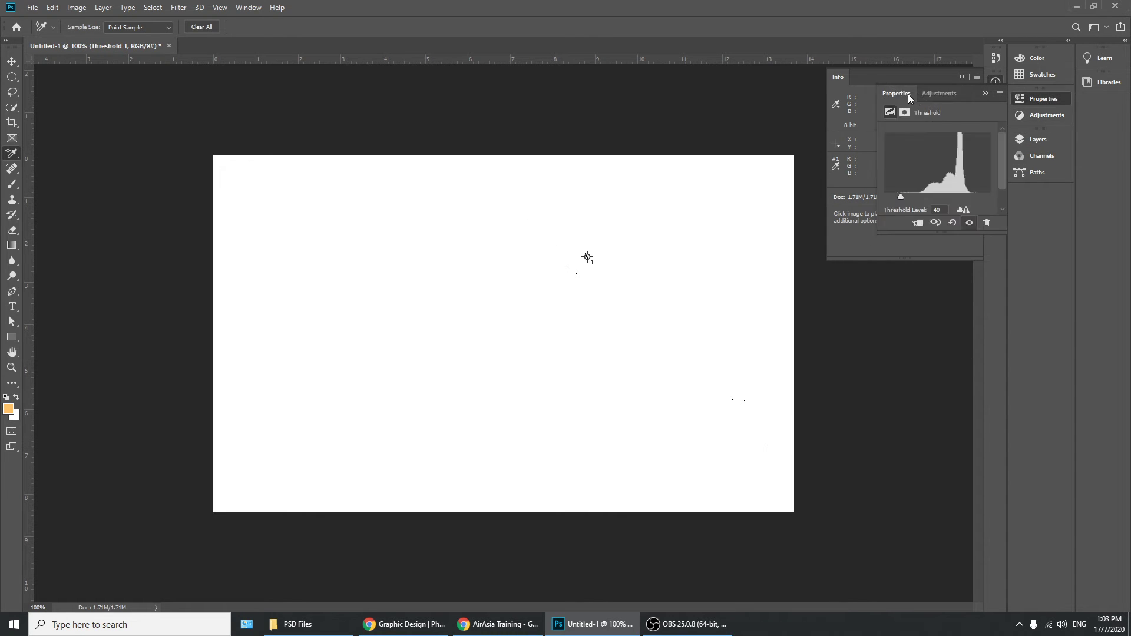
drag(900, 196, 976, 199)
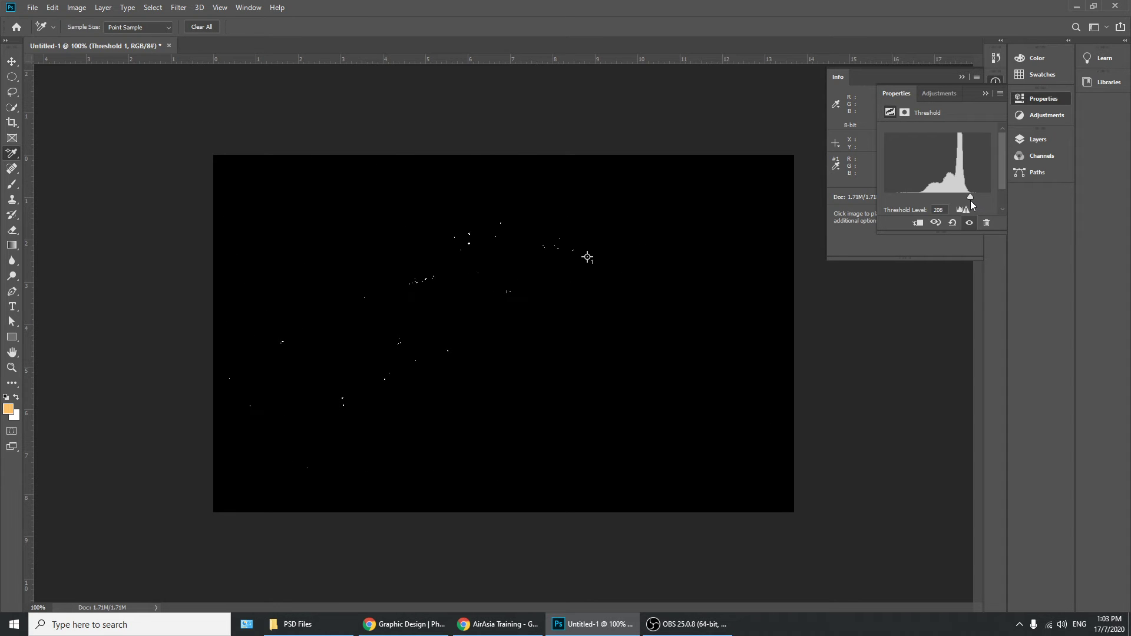
drag(970, 198, 995, 199)
- Place a second Color Sampler point on the white pixels near the upper middle of the photo to mark the brightest area
key(z)
drag(464, 247, 557, 245)
key(i)
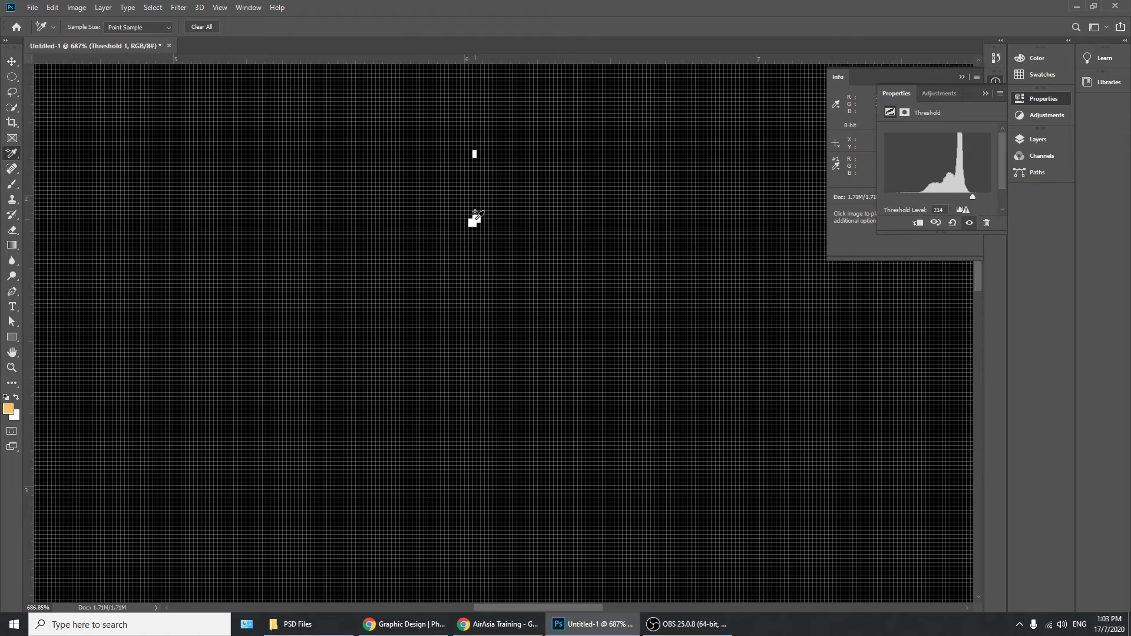
click(474, 221)
- Delete the Threshold 1 adjustment layer, keeping both color sampler points
key(ctrl+0)
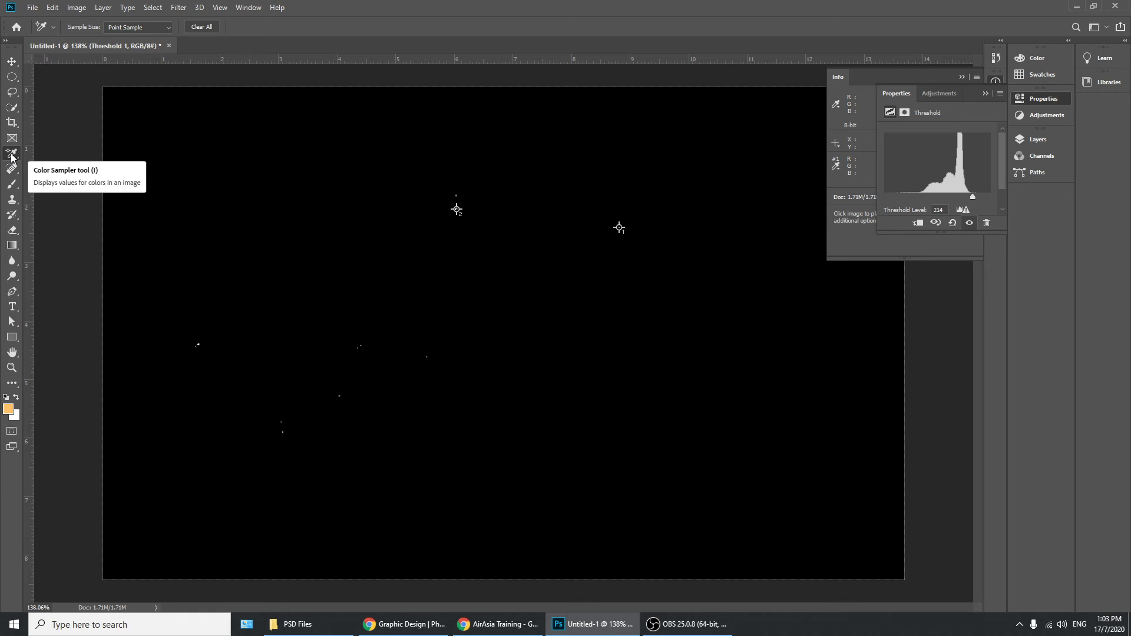
click(1051, 139)
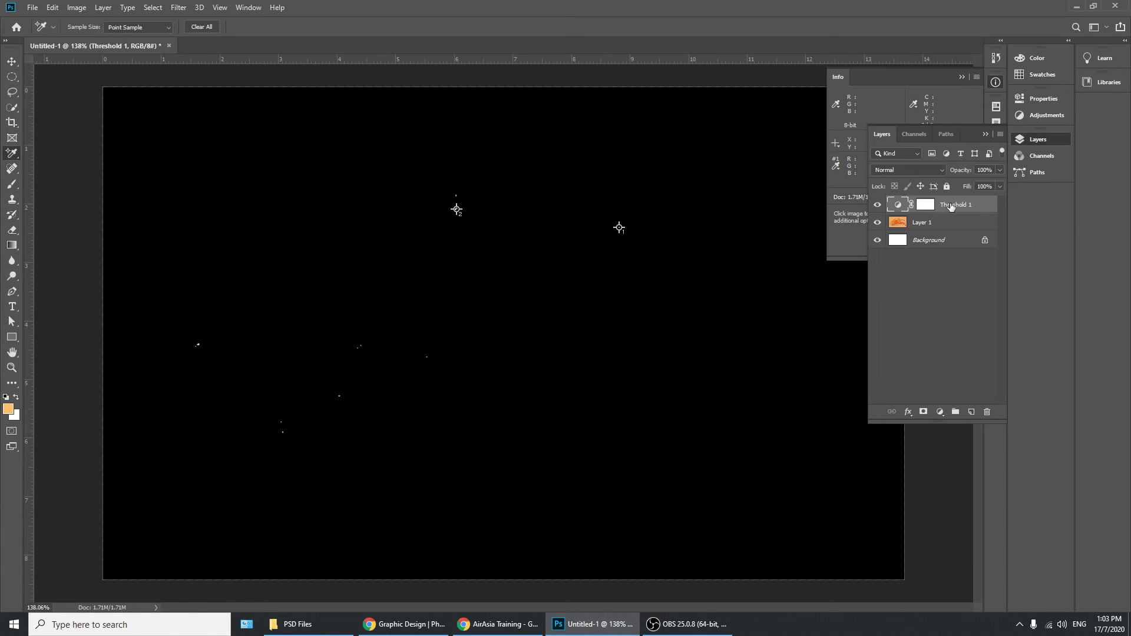
drag(953, 210, 988, 411)
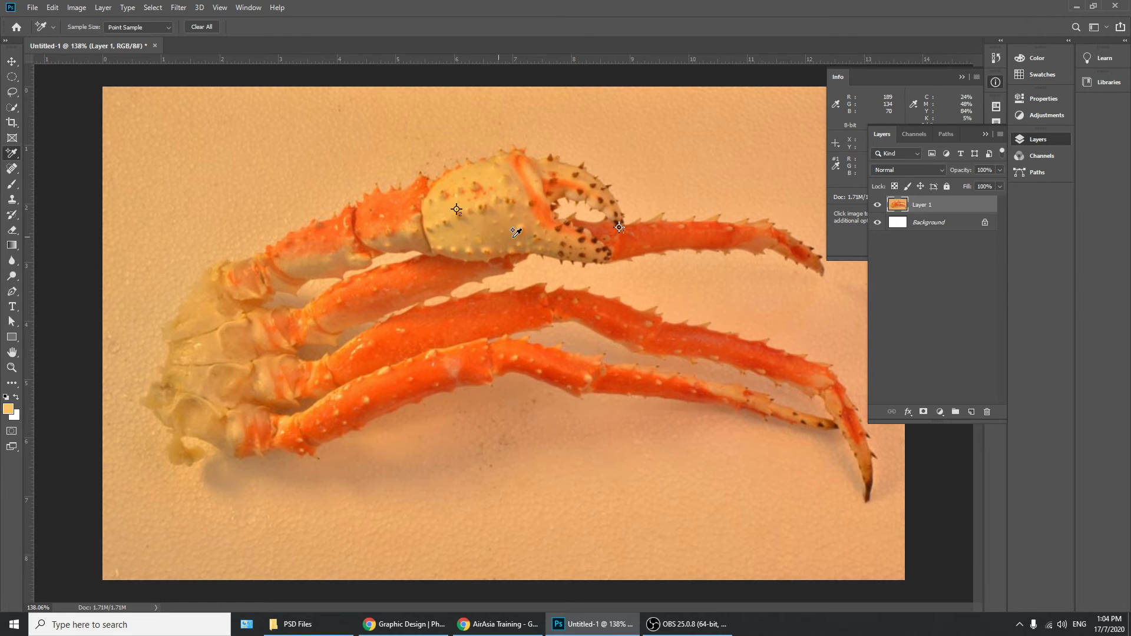
click(9, 63)
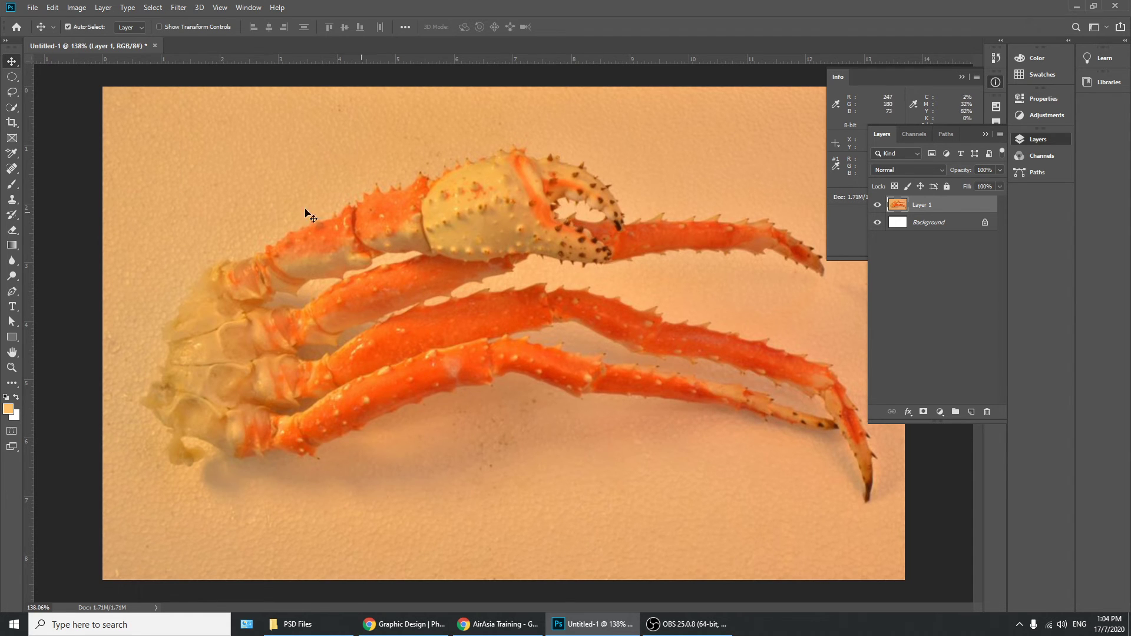
click(12, 154)
click(456, 210)
click(620, 227)
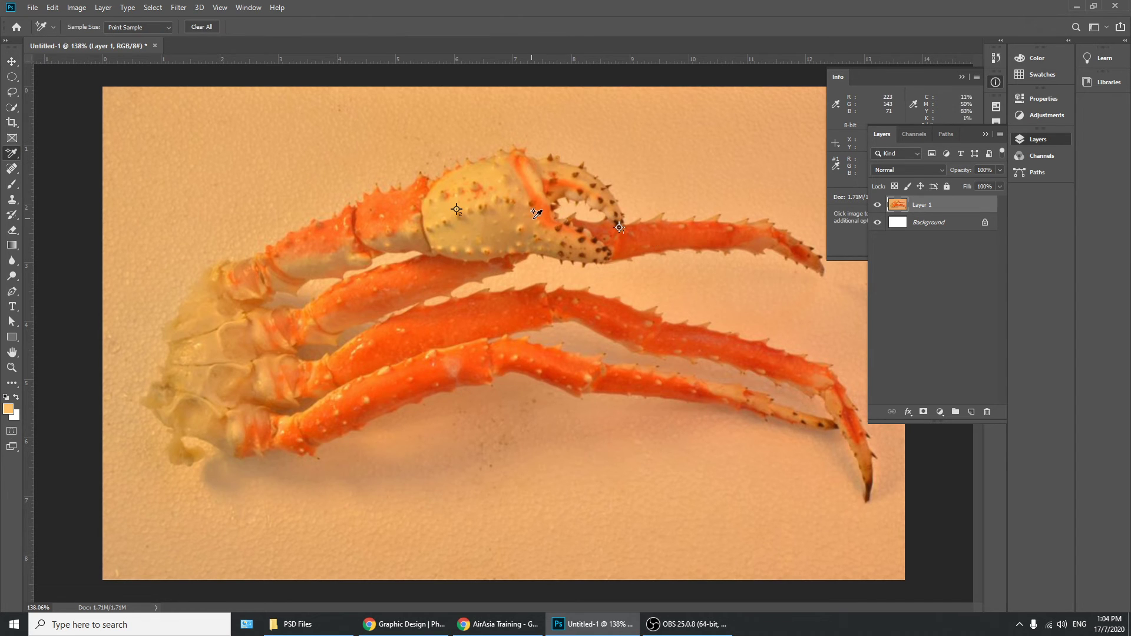
- Add a Curves adjustment layer above the crab photo, enlarge its settings area to show the whole curve, and collapse the Info readout
click(1048, 115)
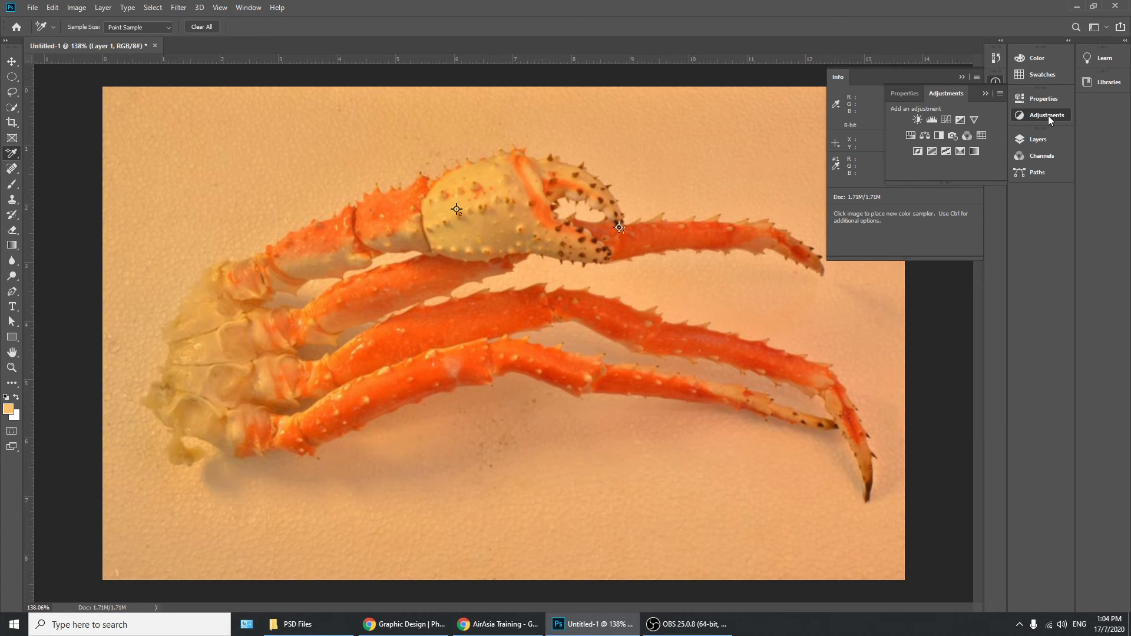
click(947, 120)
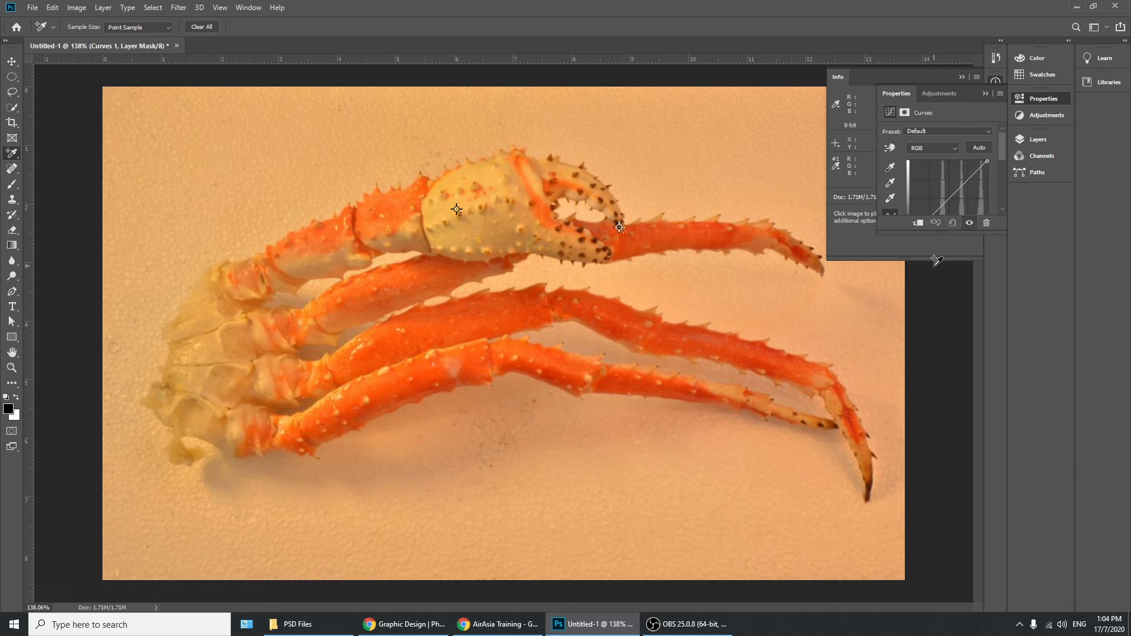
drag(943, 236, 943, 341)
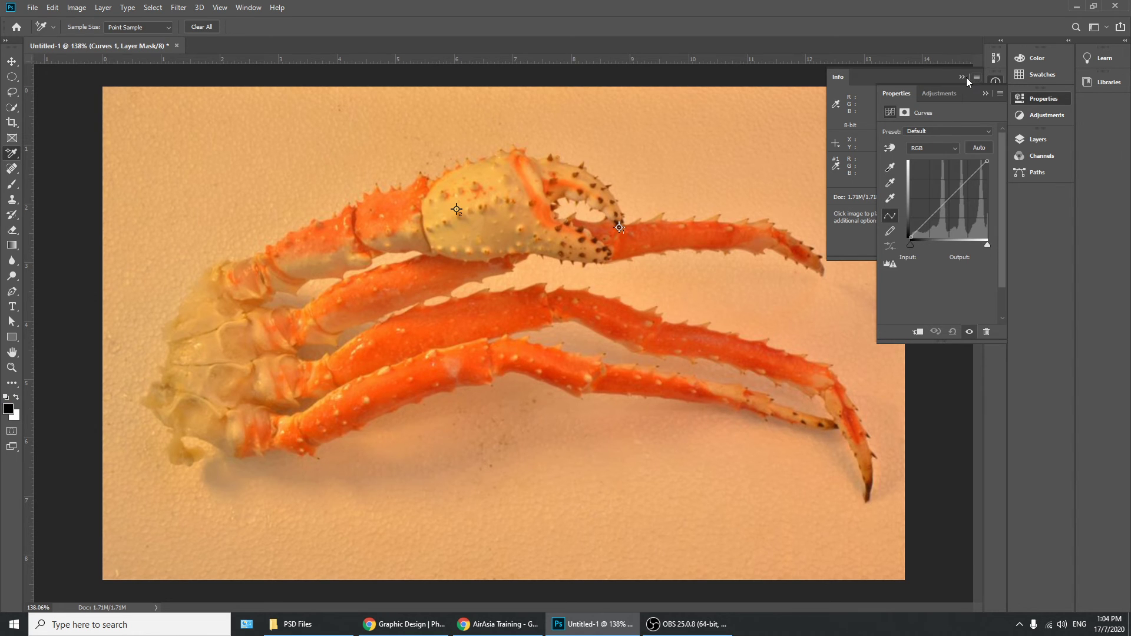
click(962, 77)
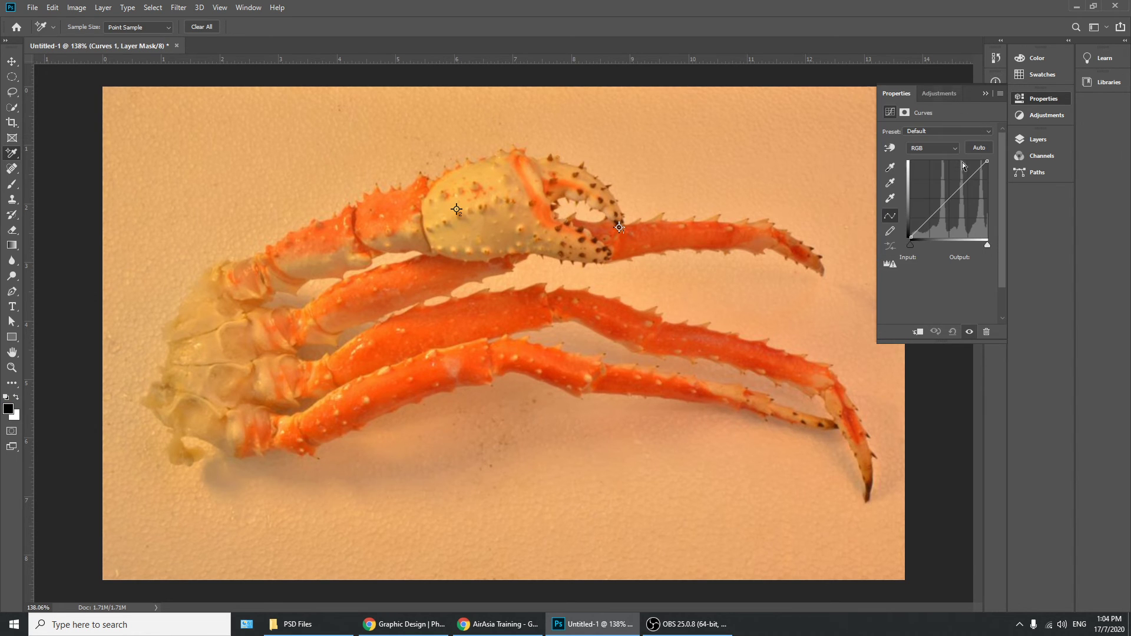
- Set the Curves black point by sampling the first color sampler mark on the dark claw tip
click(892, 167)
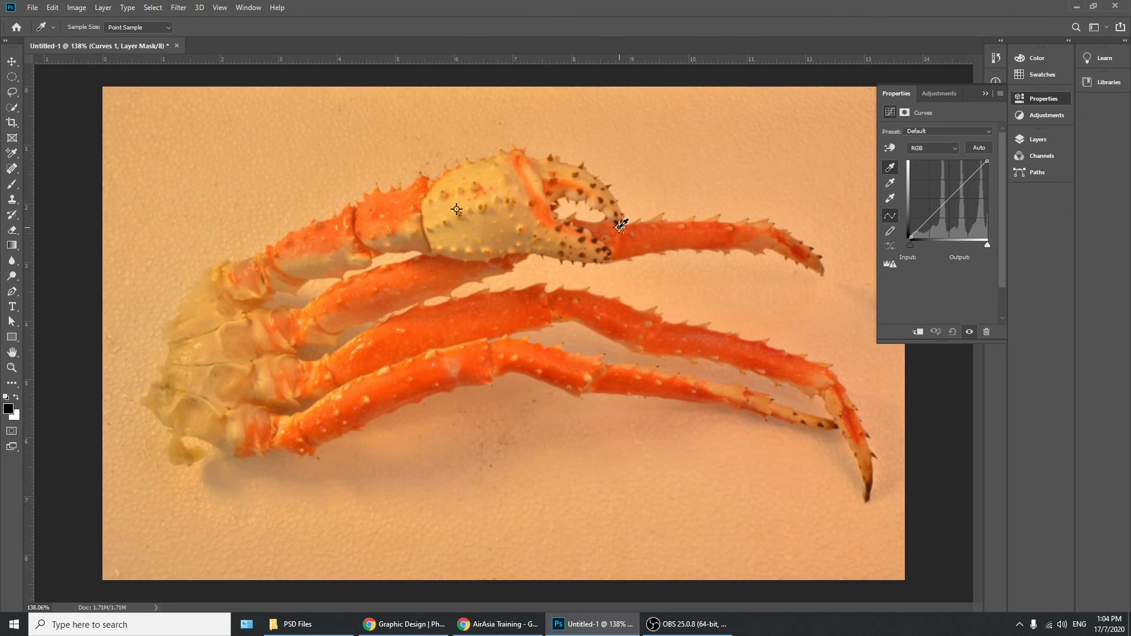
scroll(622, 225, up, 4)
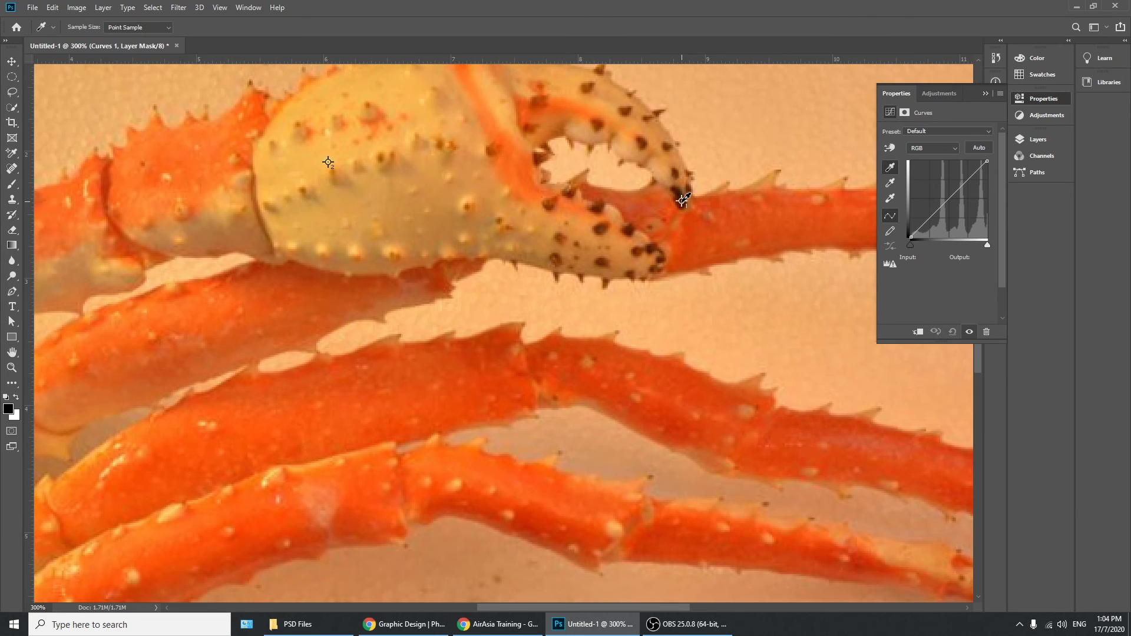
click(682, 201)
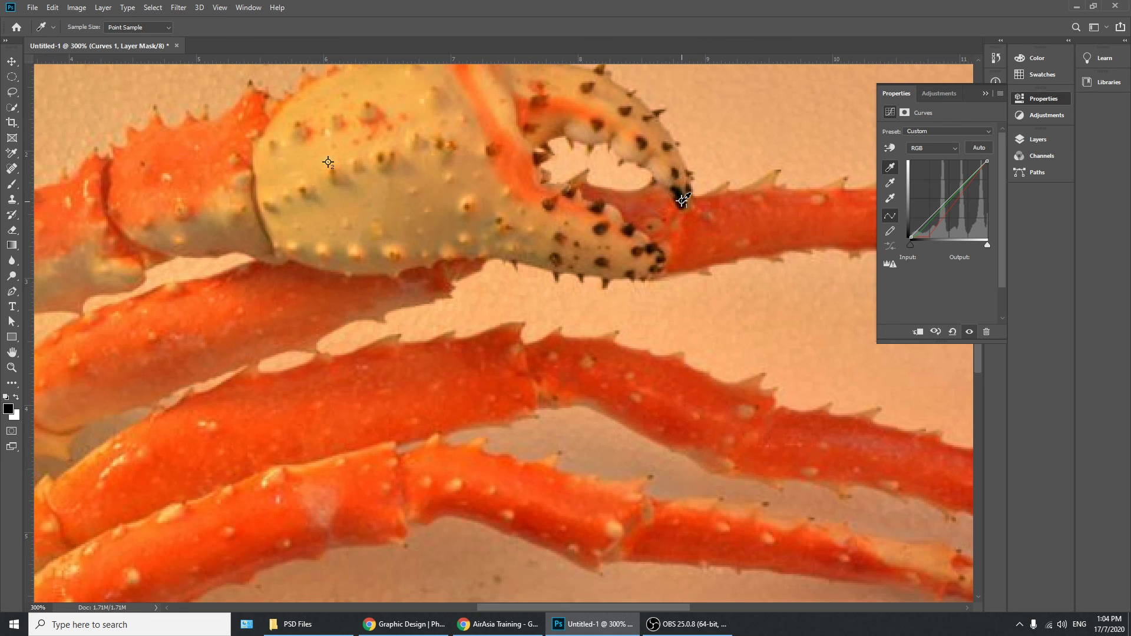
- Set the Curves white point by sampling the second color sampler mark on the pale claw shell
drag(677, 189, 838, 247)
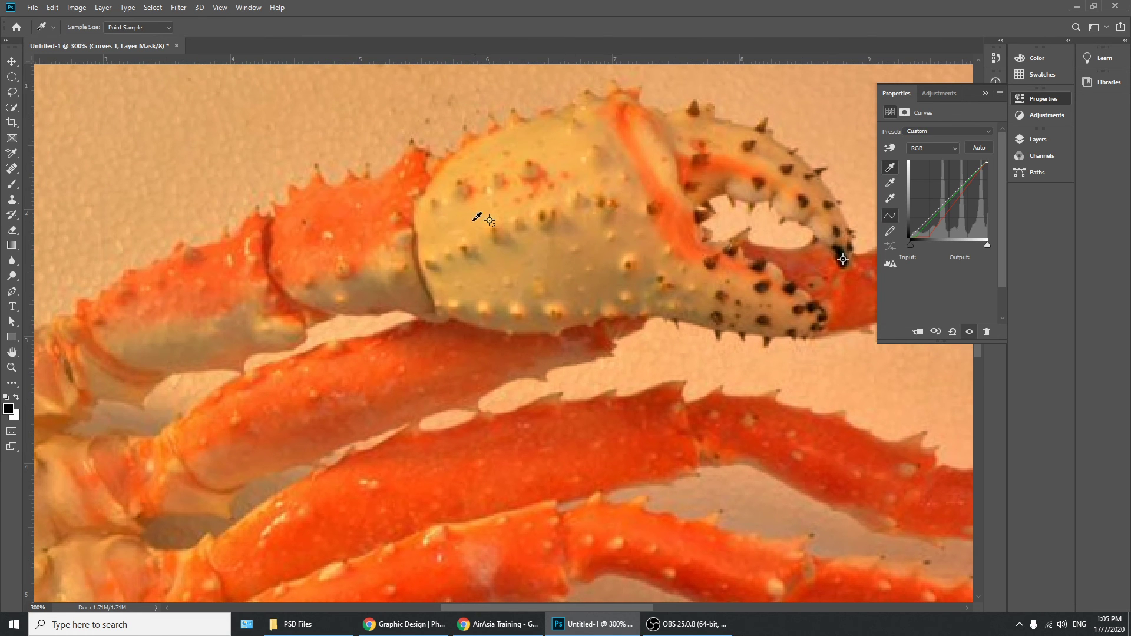
click(890, 199)
click(490, 219)
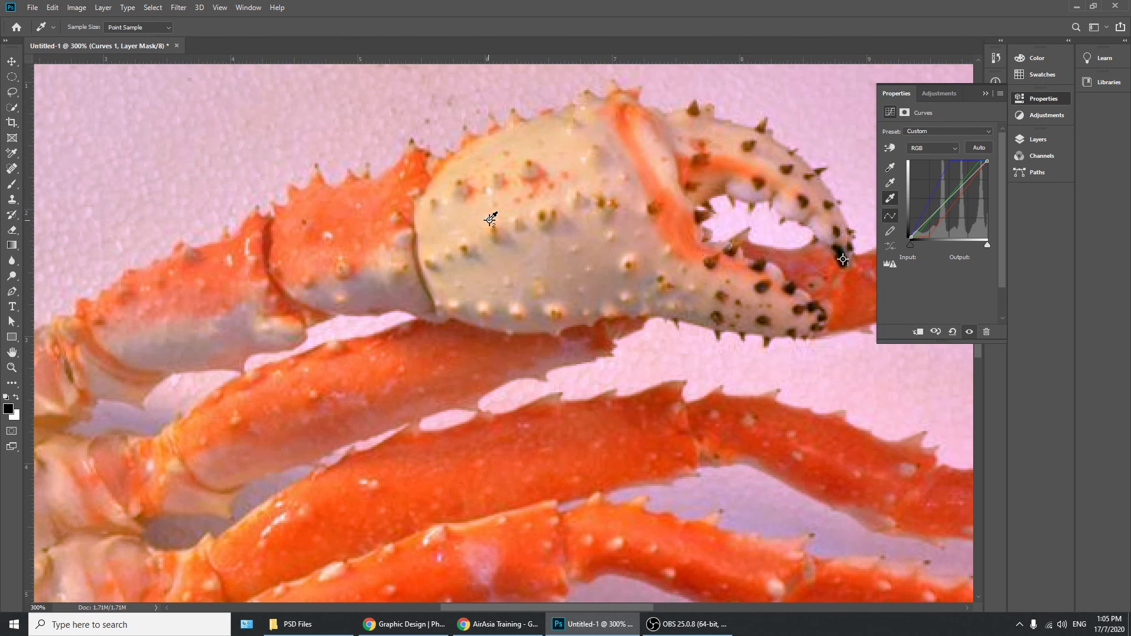
key(ctrl+0)
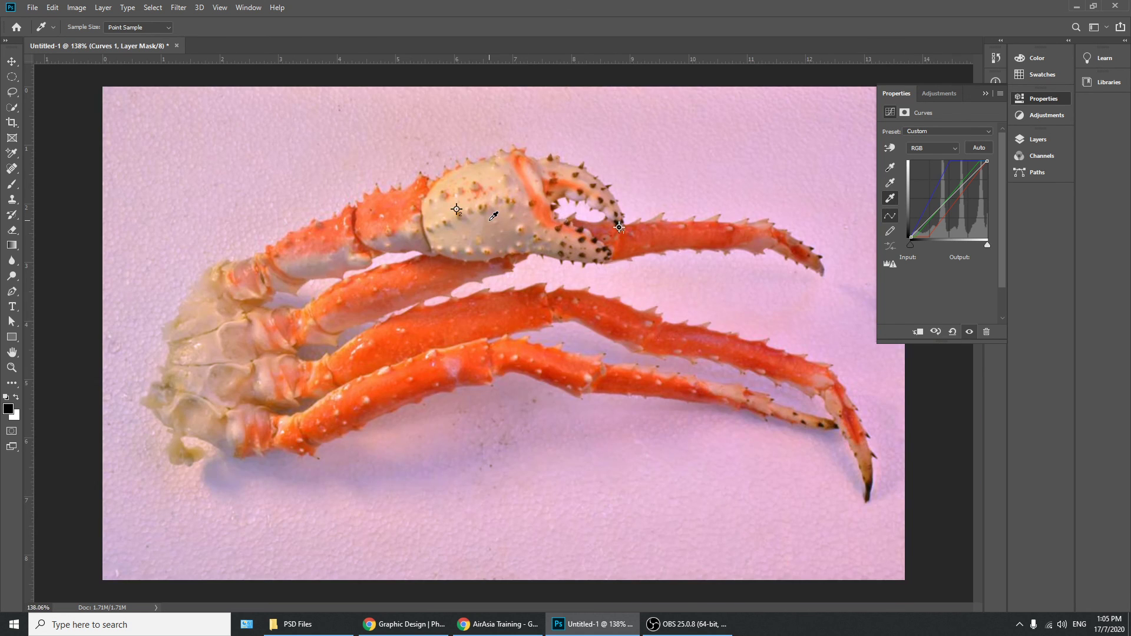
- Compare the photo with and without the Curves 1 adjustment, and merge Curves 1 down into Layer 1
click(12, 61)
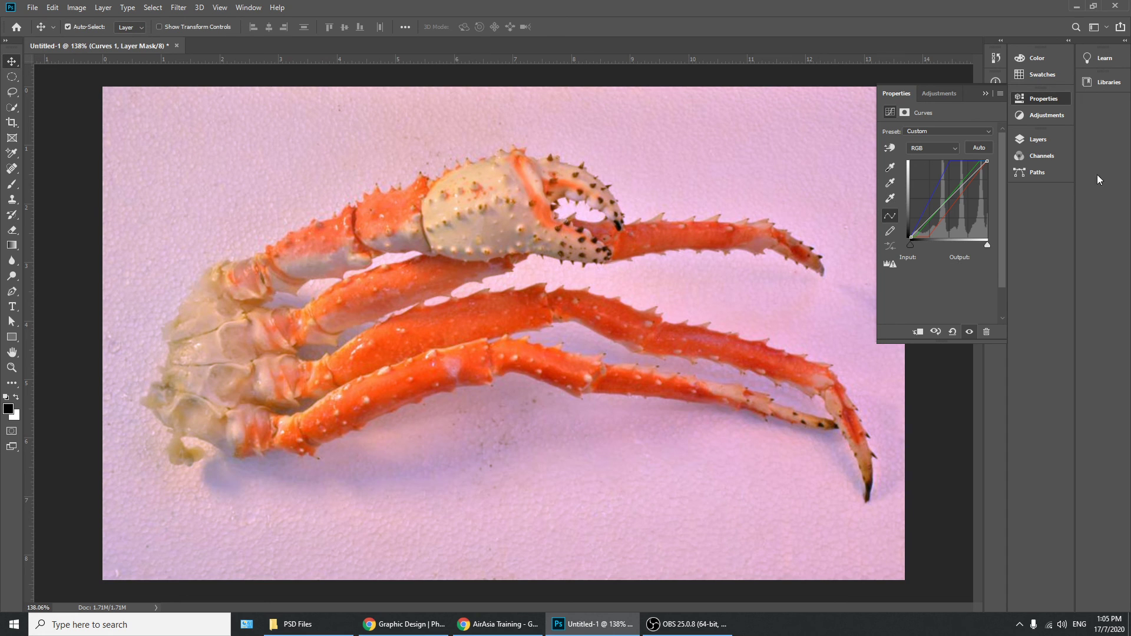
click(1038, 139)
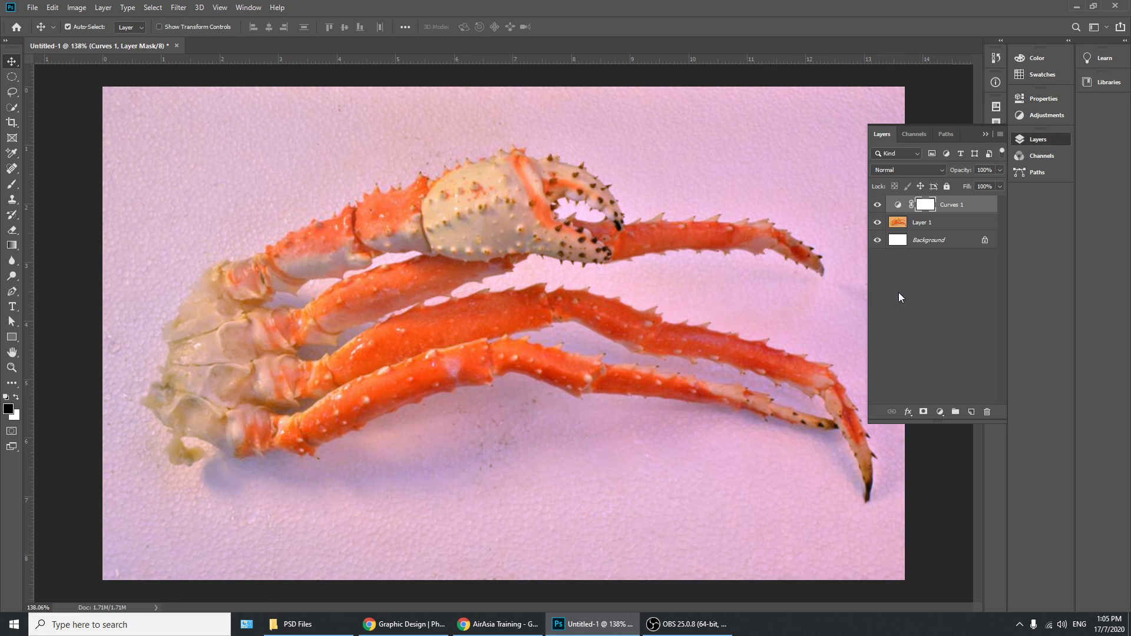
click(876, 207)
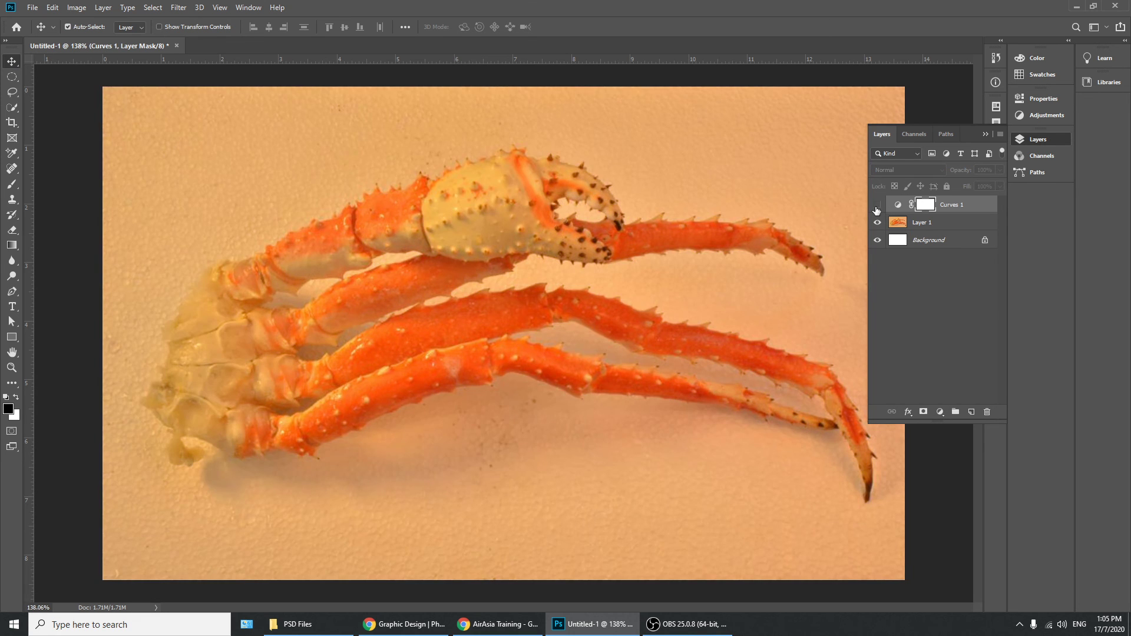
click(876, 206)
click(877, 206)
click(877, 206)
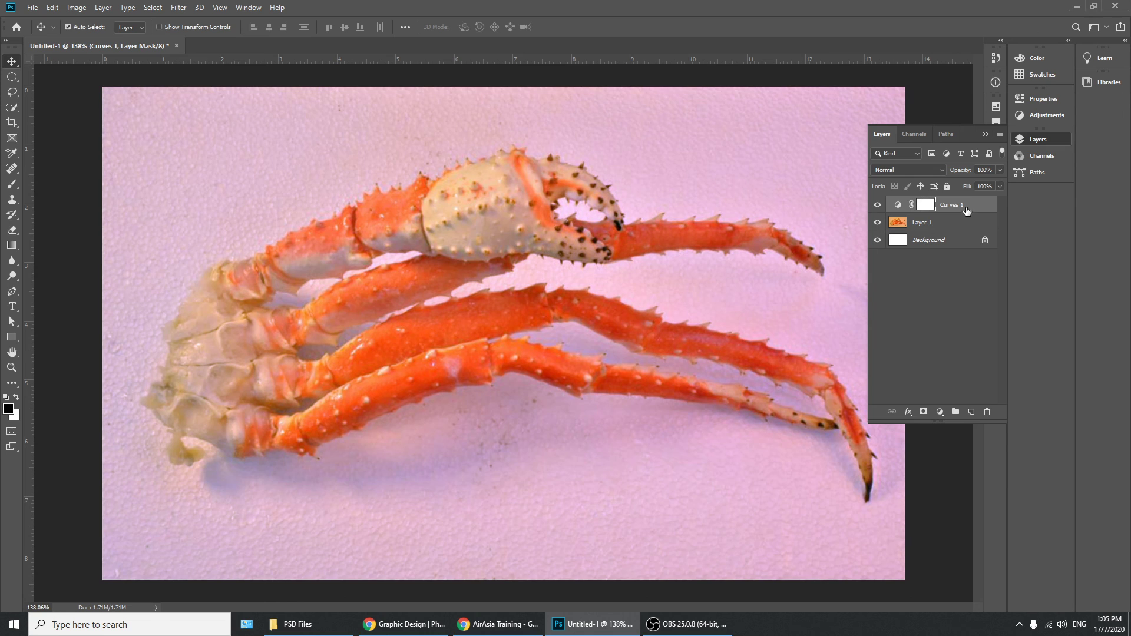
key(ctrl+e)
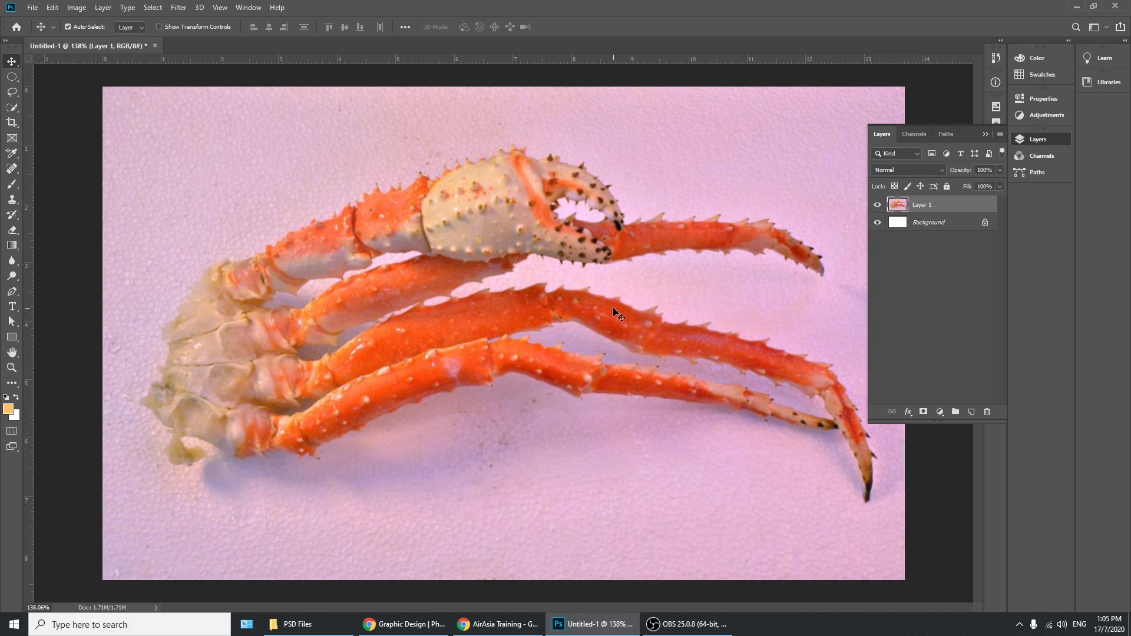
click(688, 626)
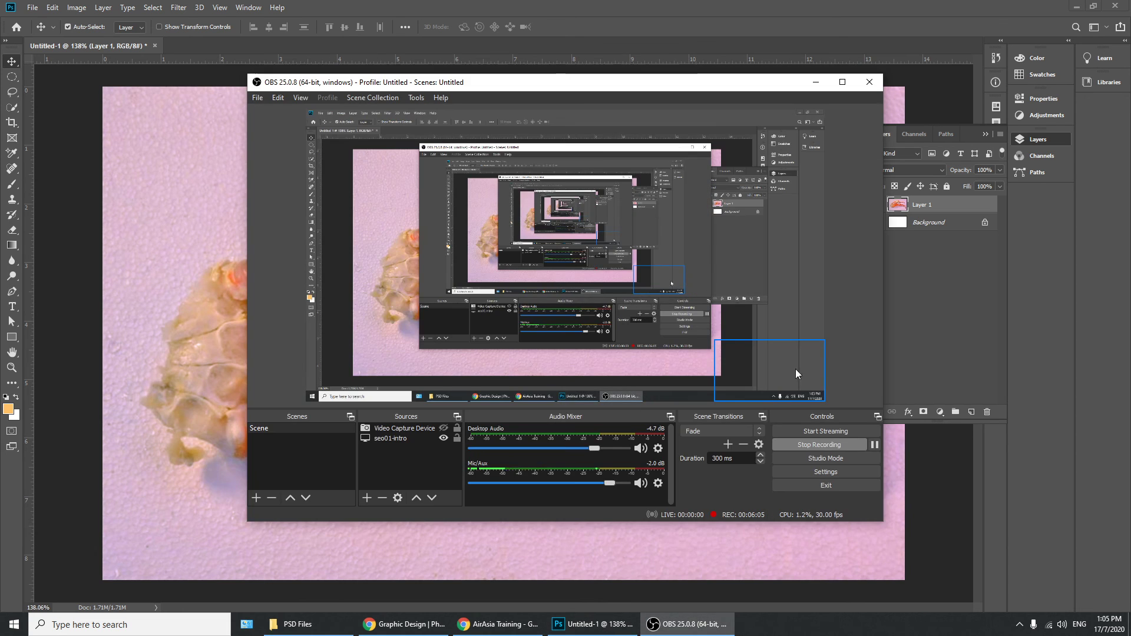